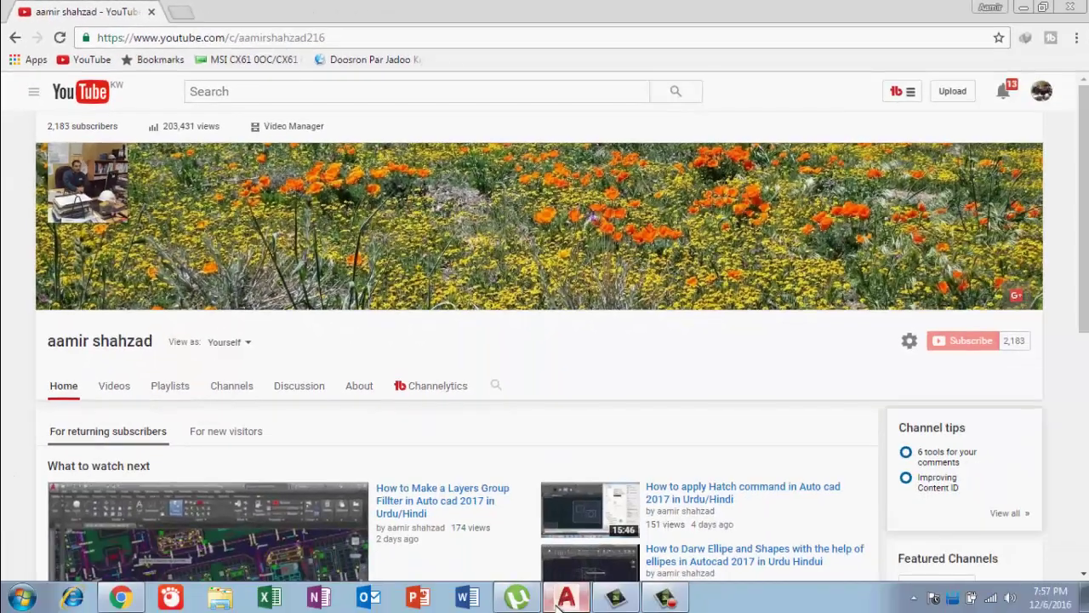
- Switch from Chrome to the AutoCAD window showing Drawing1.dwg with the sample shapes
click(566, 597)
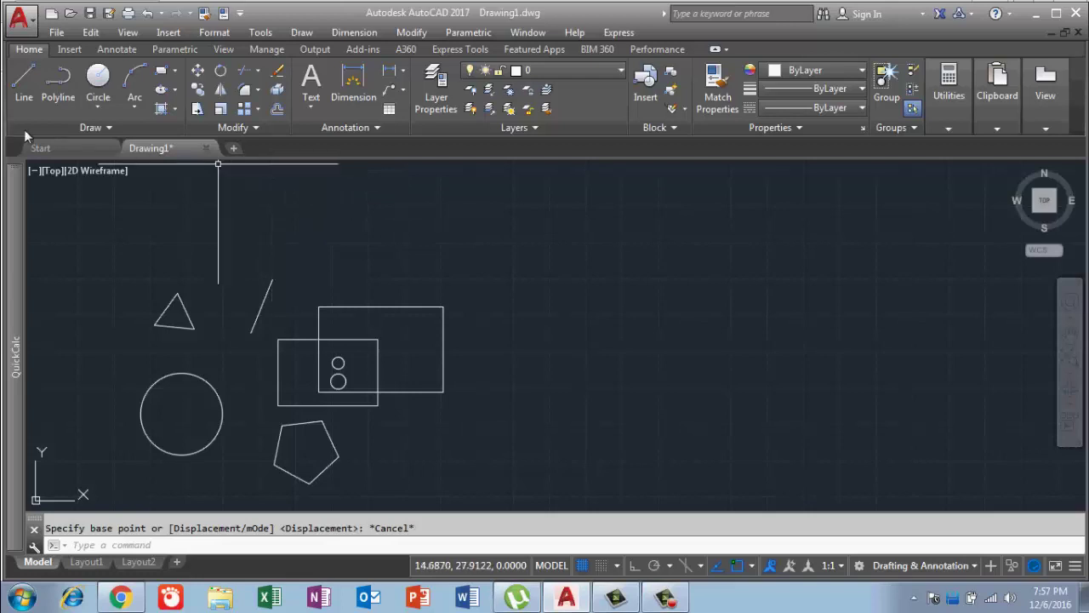
- Pan the view so the triangle, circle, pentagon and rectangles sit higher in the window
middle_drag(305, 308, 319, 256)
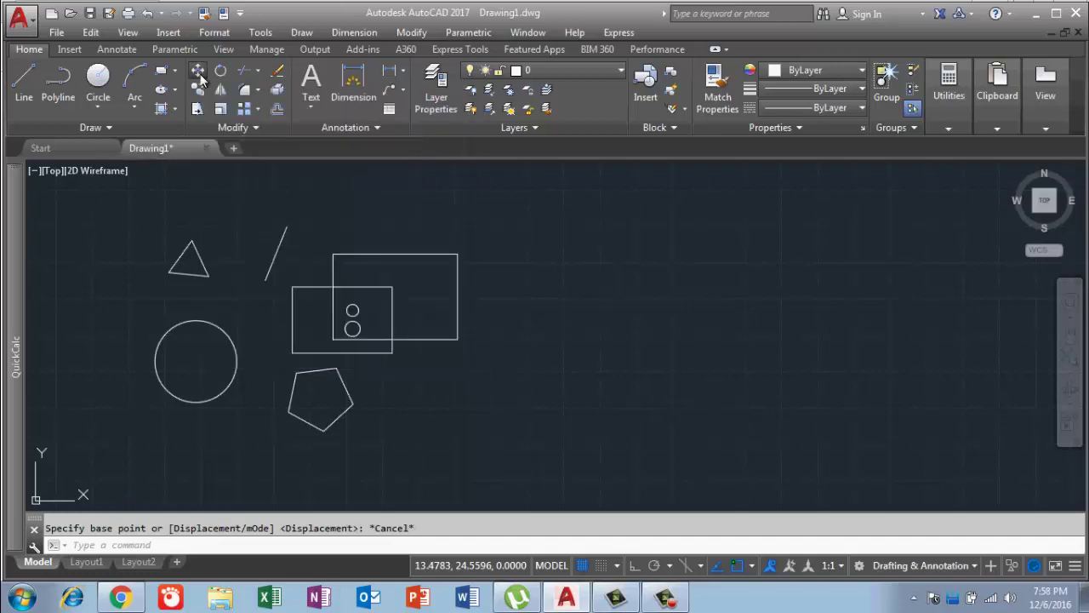
click(198, 71)
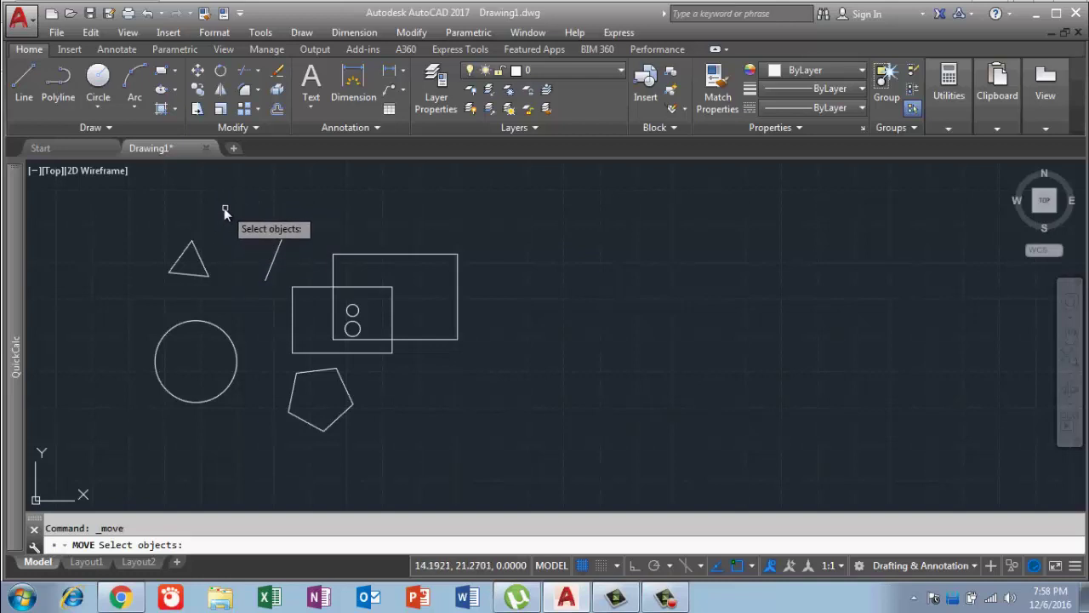
click(204, 265)
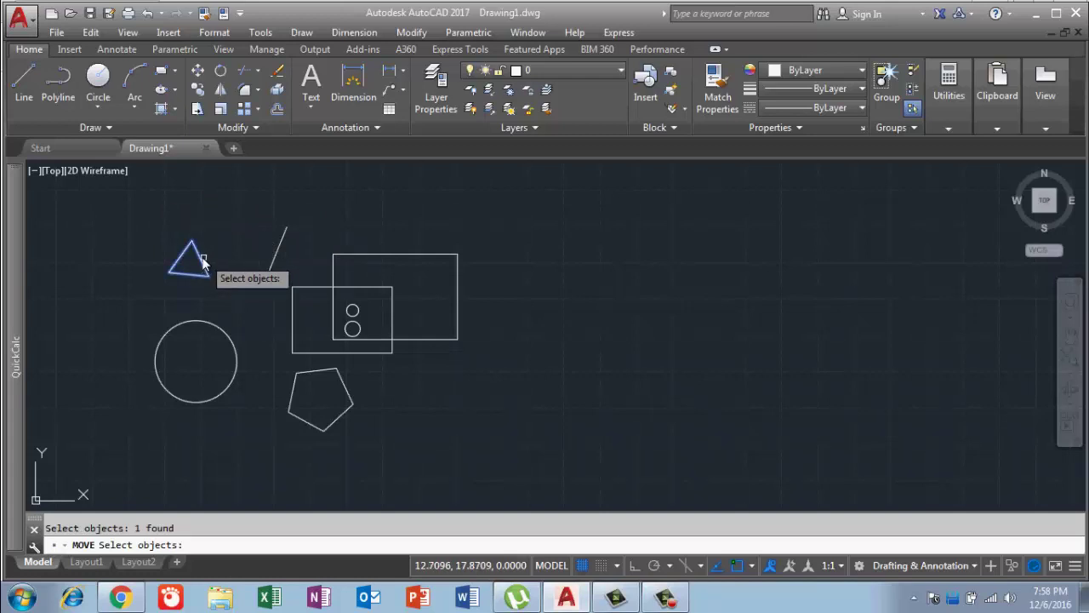
click(196, 320)
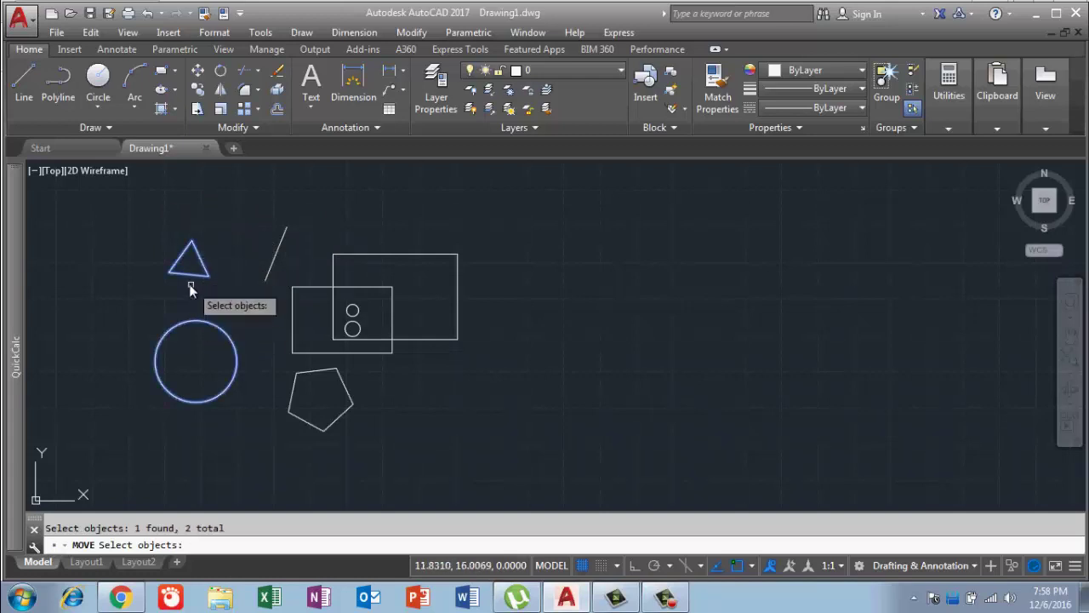
key(Escape)
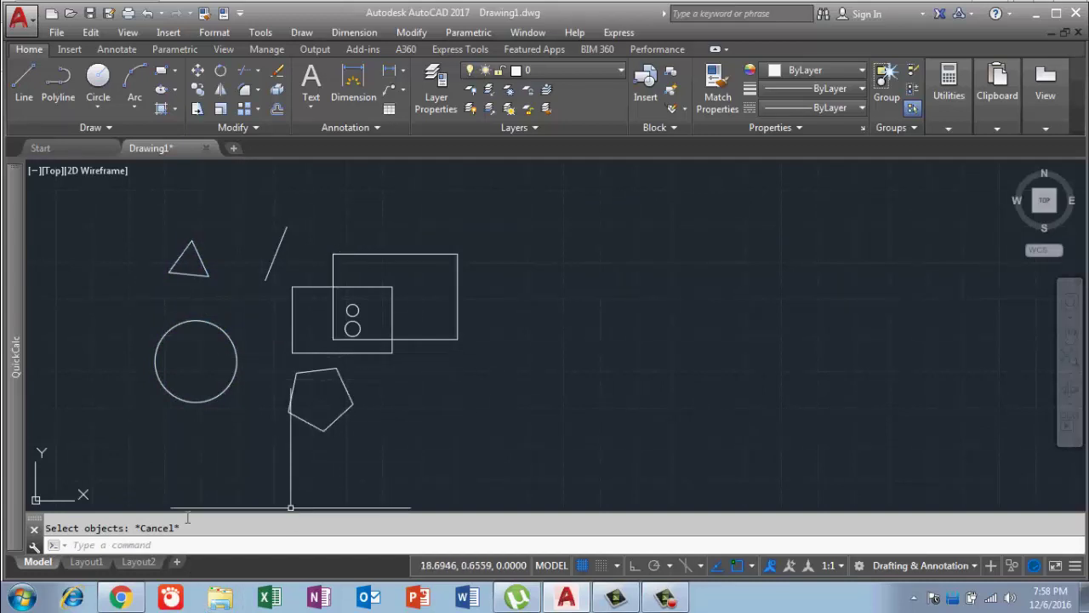
- Use MOVE with a window selection to shift only the triangle slightly right and down
click(180, 544)
text(m)
key(Return)
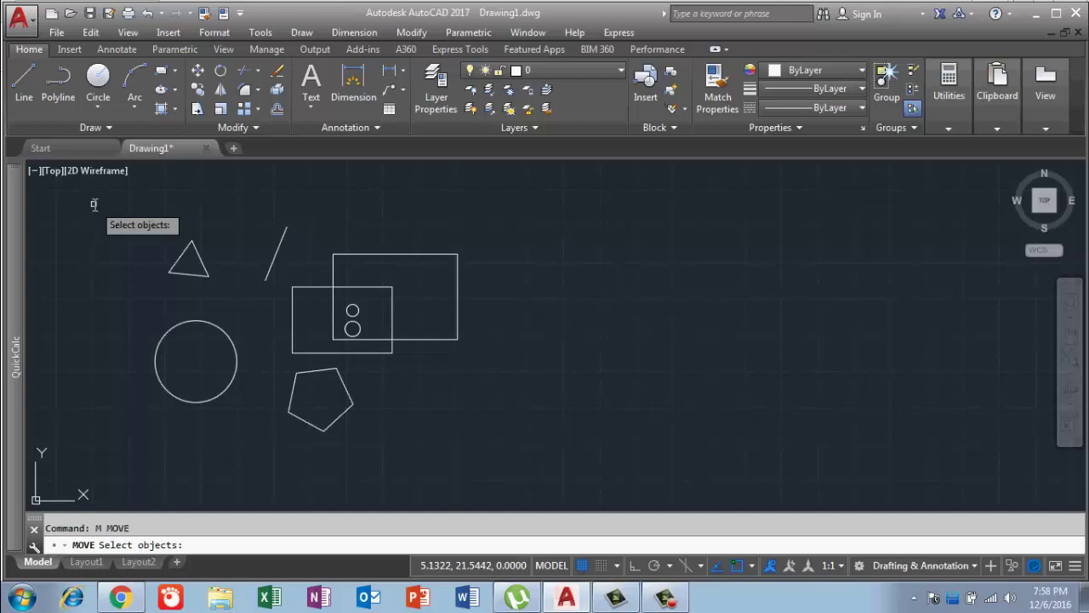
click(86, 202)
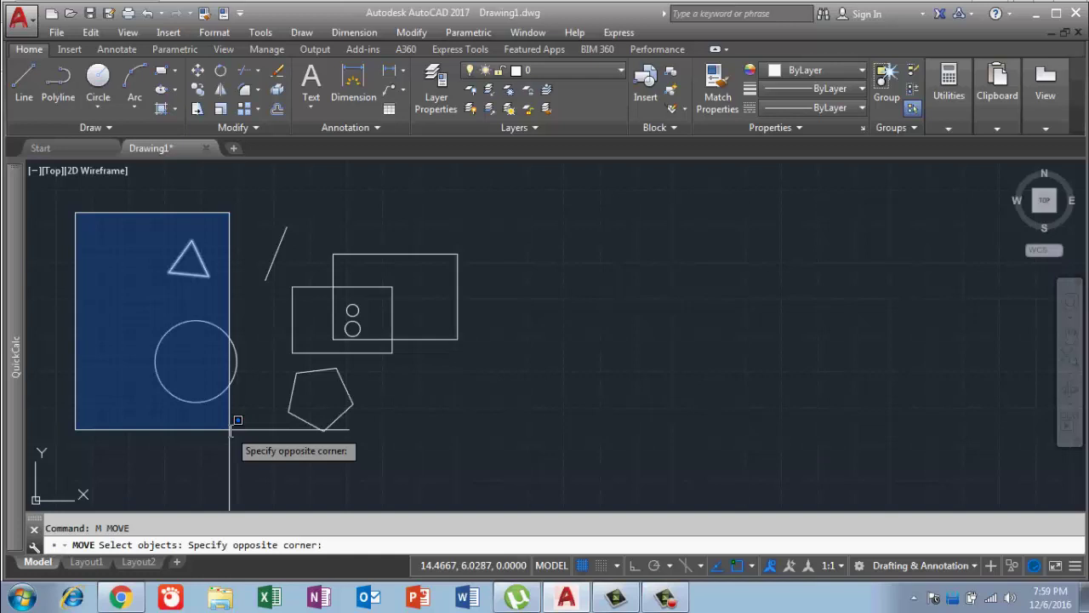
click(231, 430)
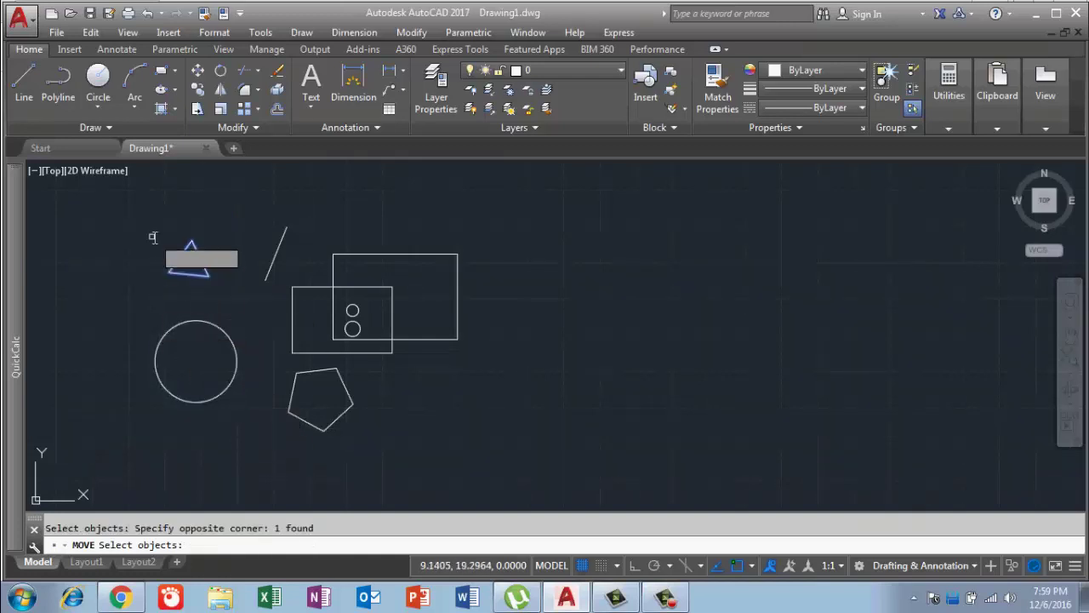
key(Return)
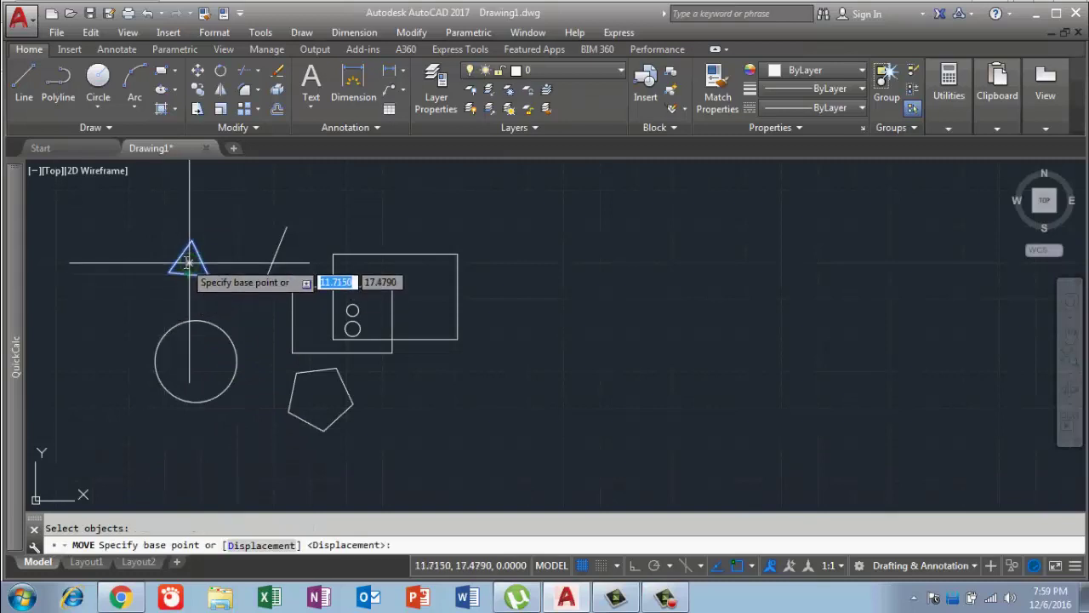
click(189, 264)
click(208, 275)
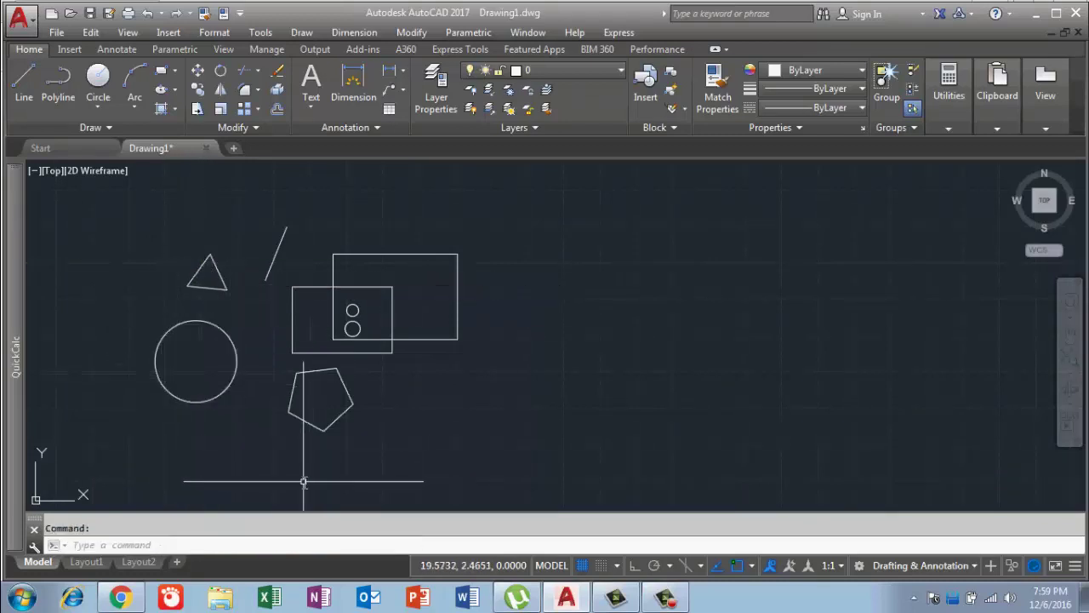
- Crossing-select the slanted line, both rectangles, small circles and pentagon, and move them slightly down-left
key(Return)
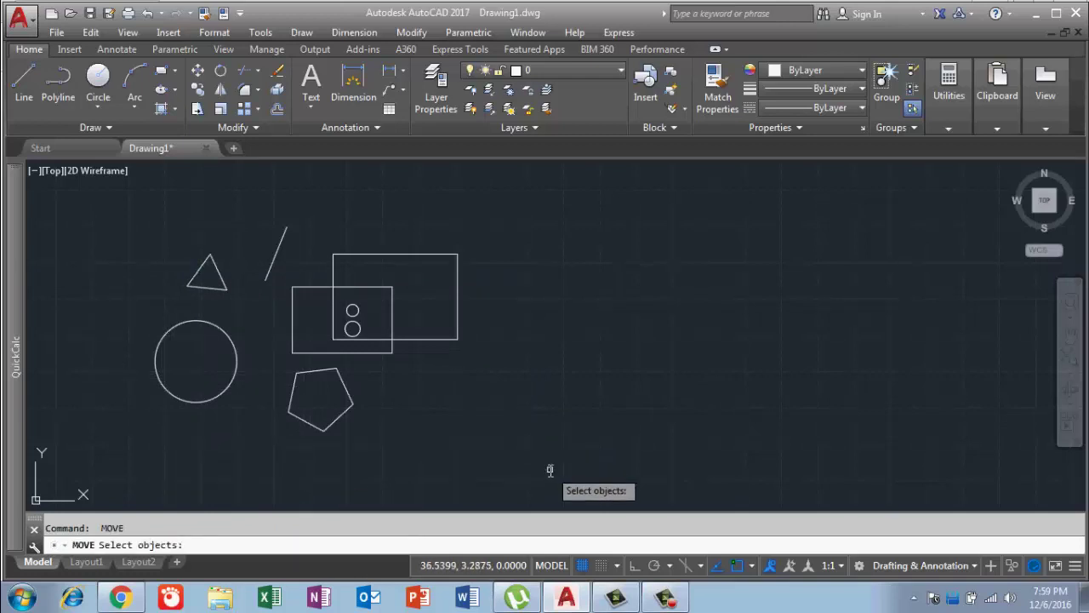
drag(624, 452, 516, 369)
click(547, 231)
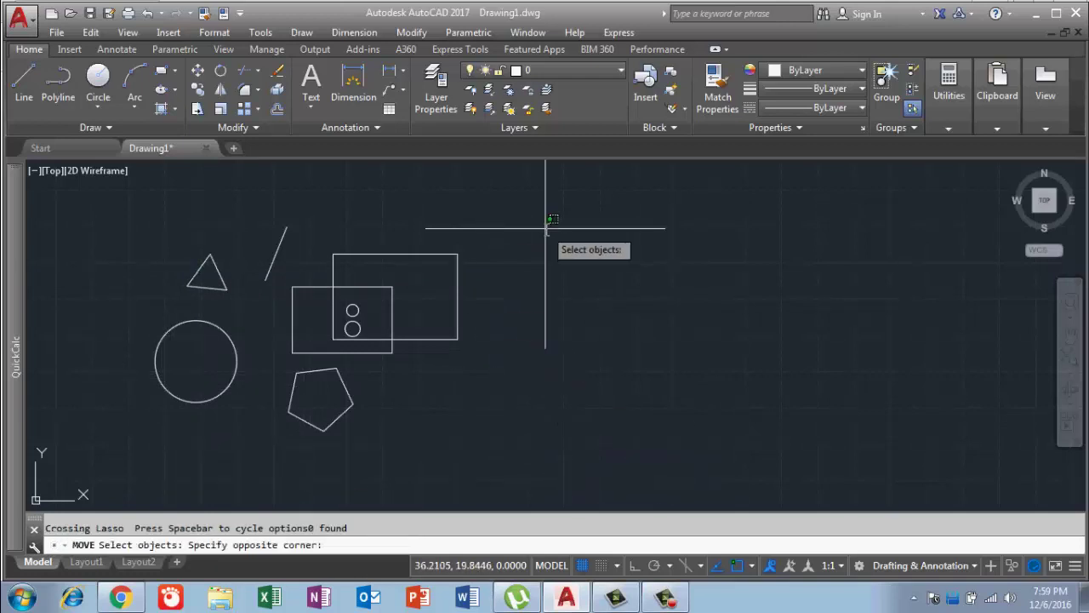
click(544, 293)
click(550, 456)
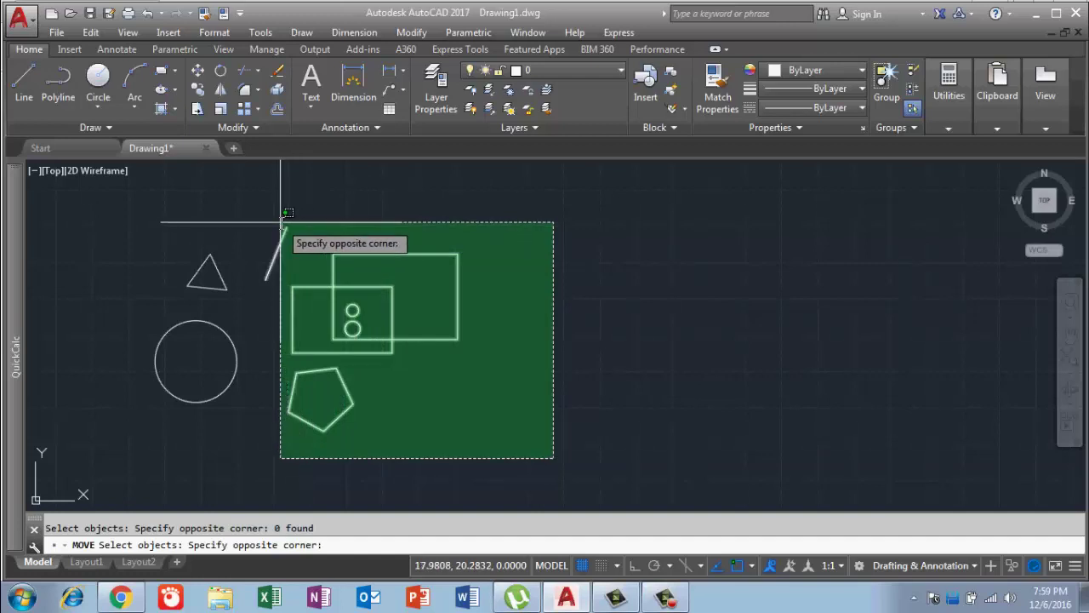
click(281, 223)
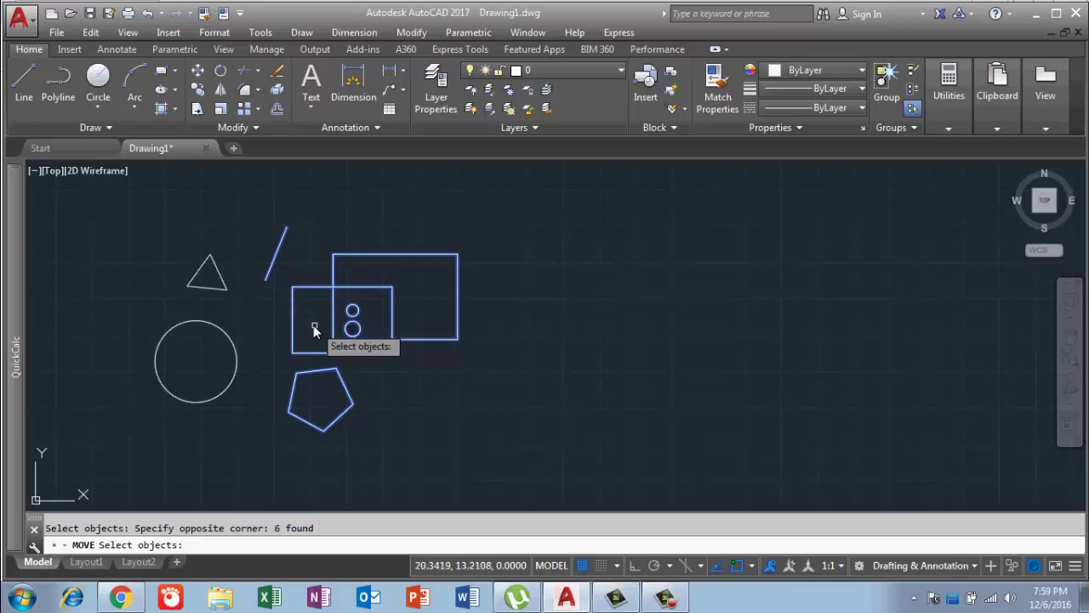
key(Return)
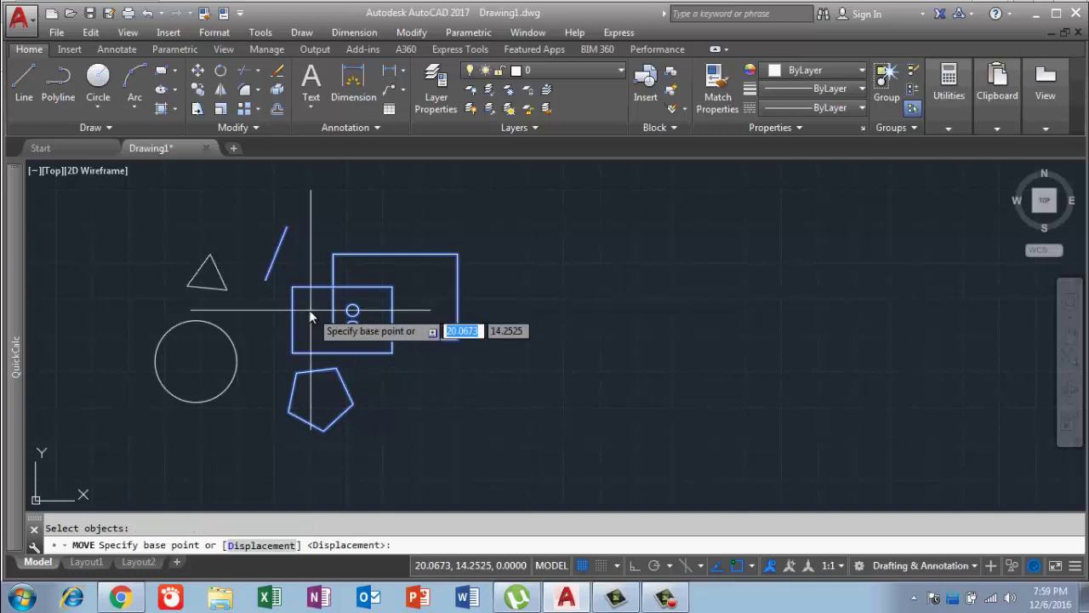
click(325, 317)
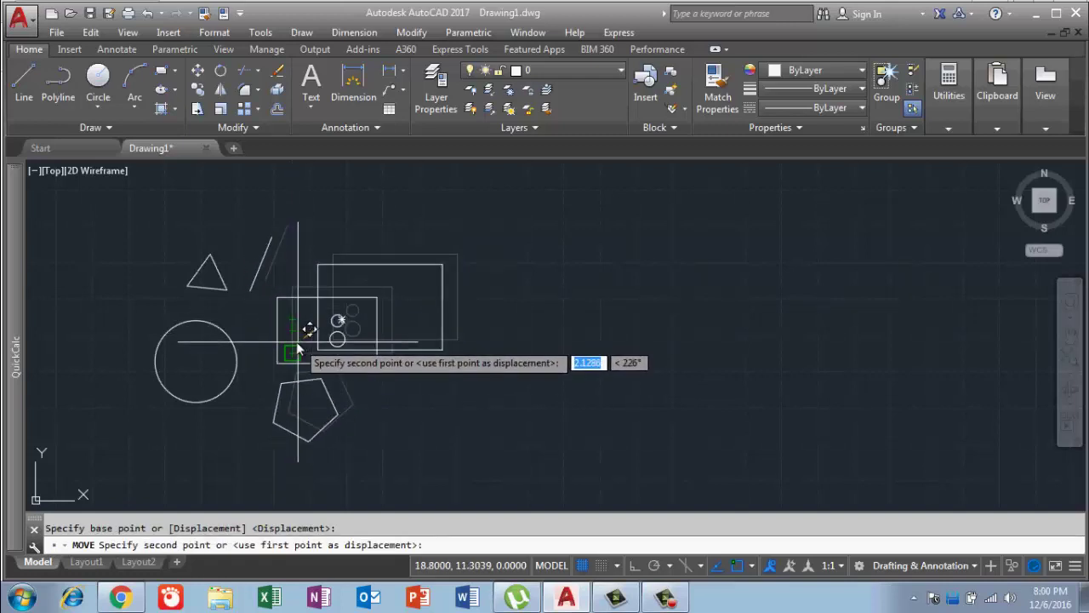
click(313, 334)
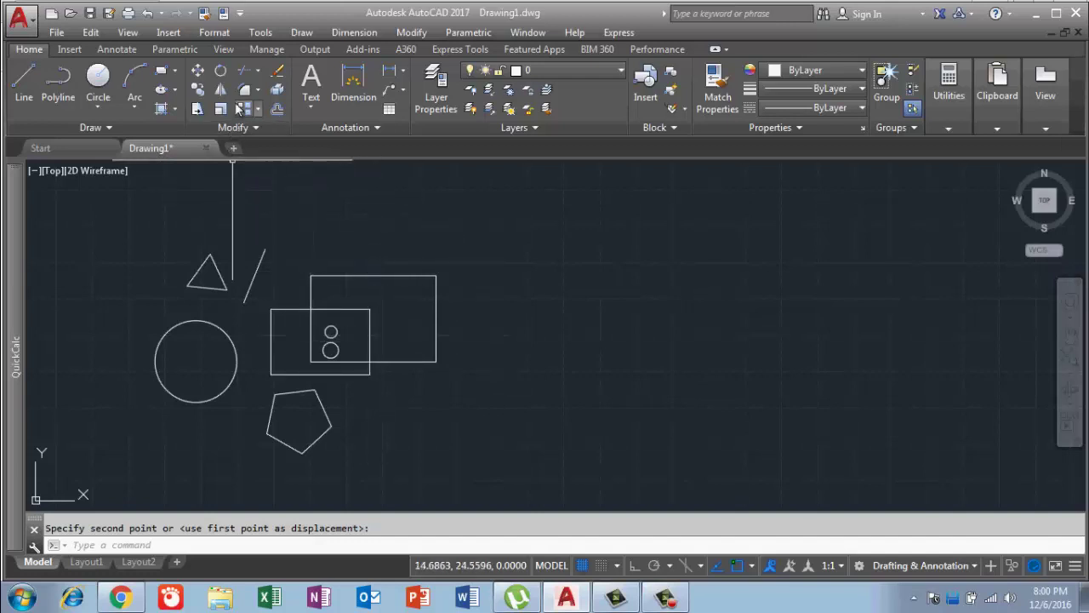
- Start a new Move command from the Home tab's Modify panel
click(197, 70)
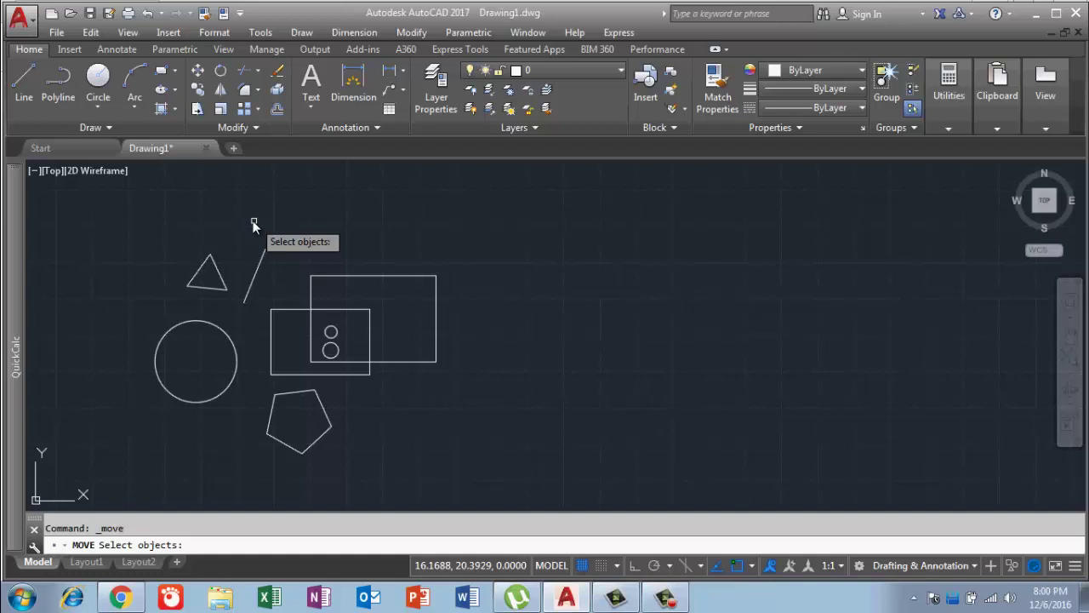
- Fence-select the triangle, large circle, pentagon and both rectangles
text(f)
key(Return)
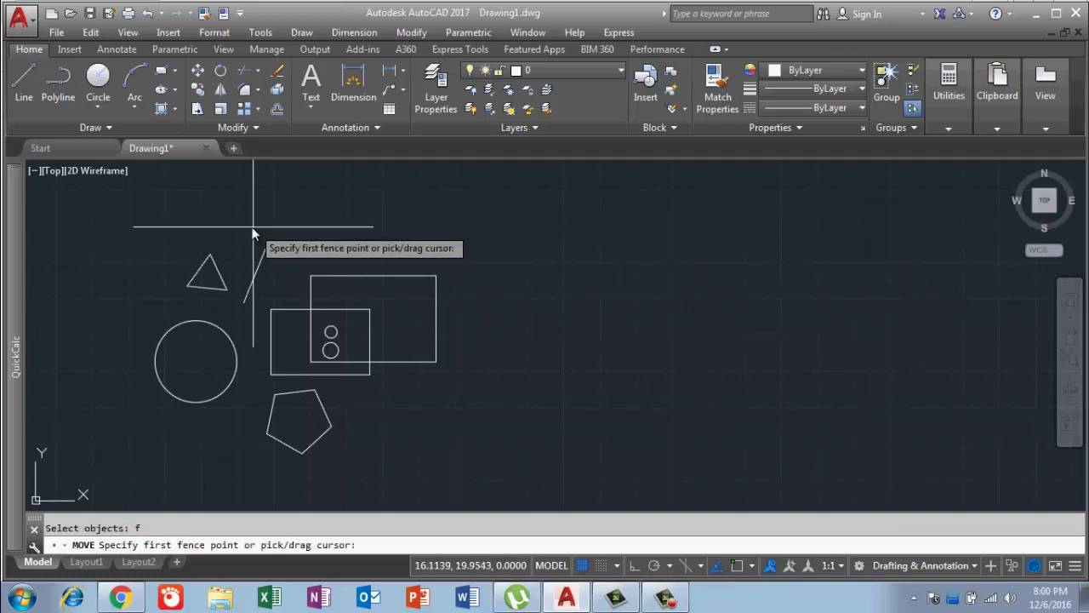
click(252, 227)
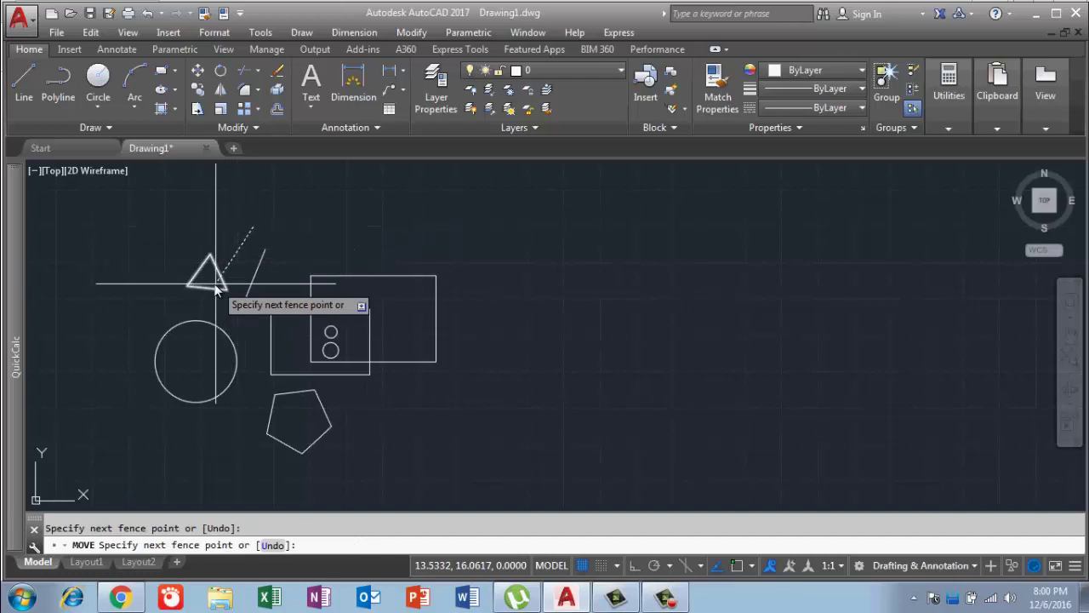
click(188, 370)
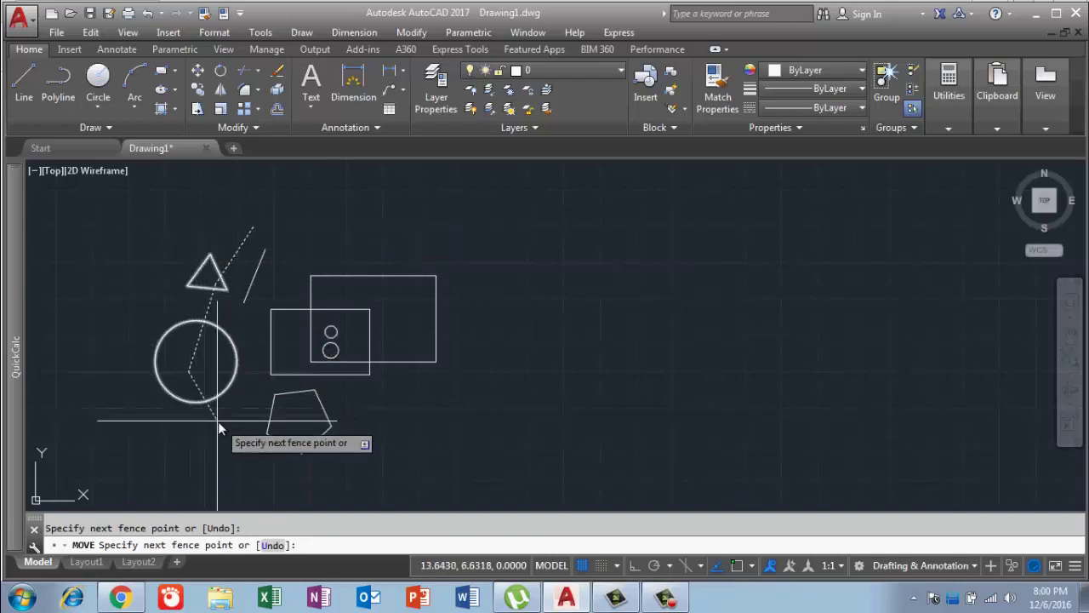
click(292, 437)
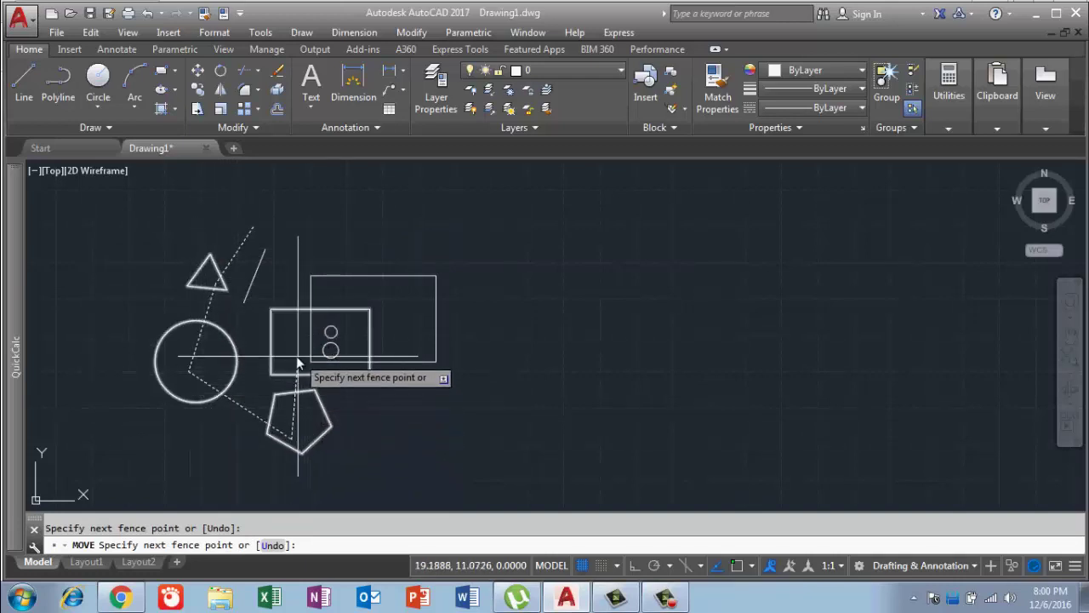
click(297, 357)
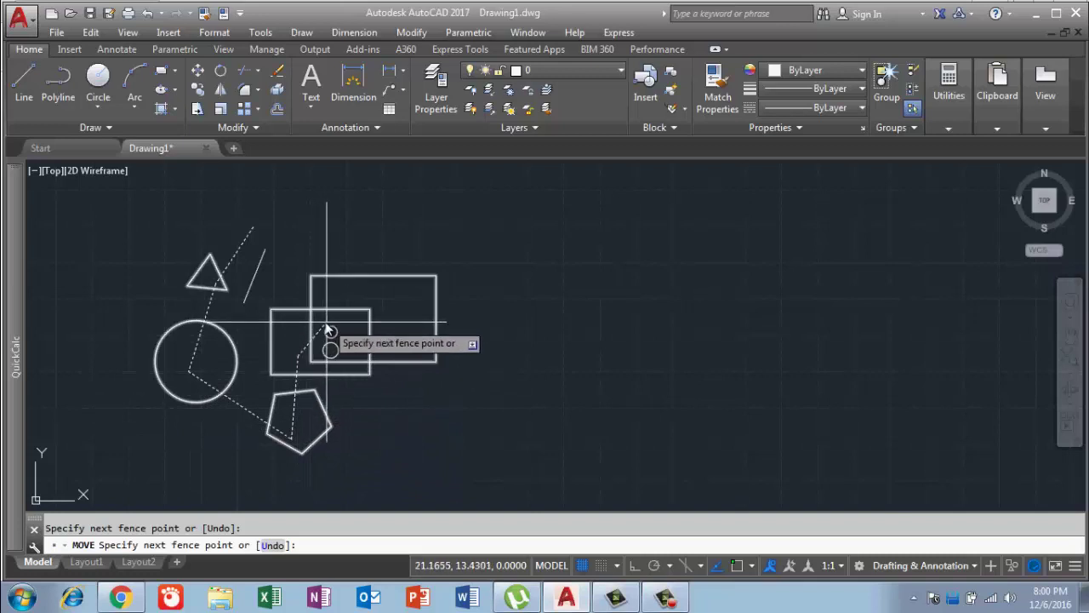
scroll(326, 323, up, 4)
scroll(325, 323, up, 2)
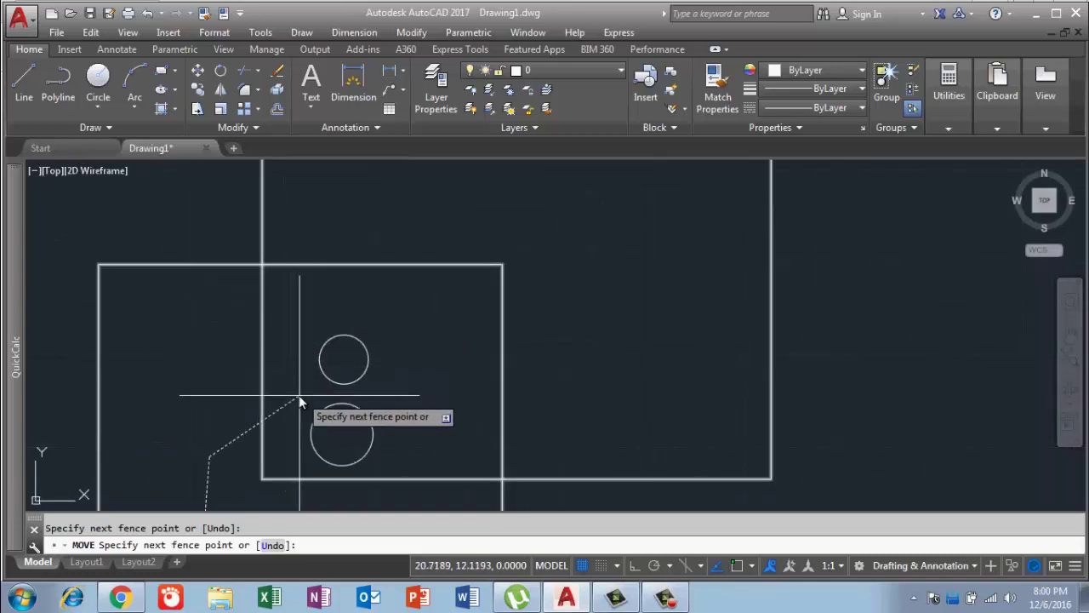
click(298, 396)
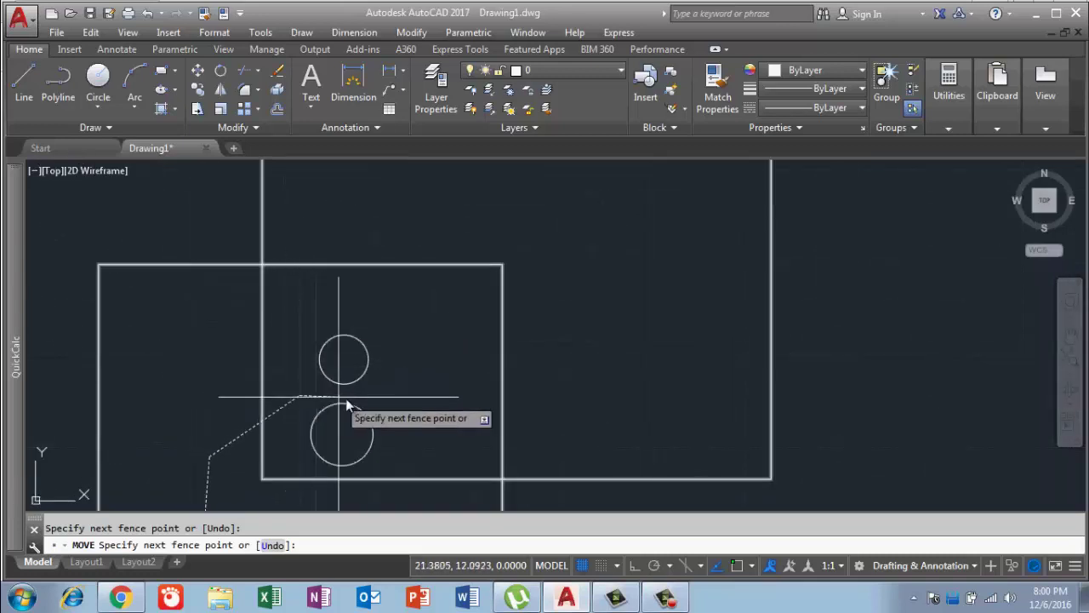
click(614, 381)
scroll(625, 408, down, 8)
right_click(658, 322)
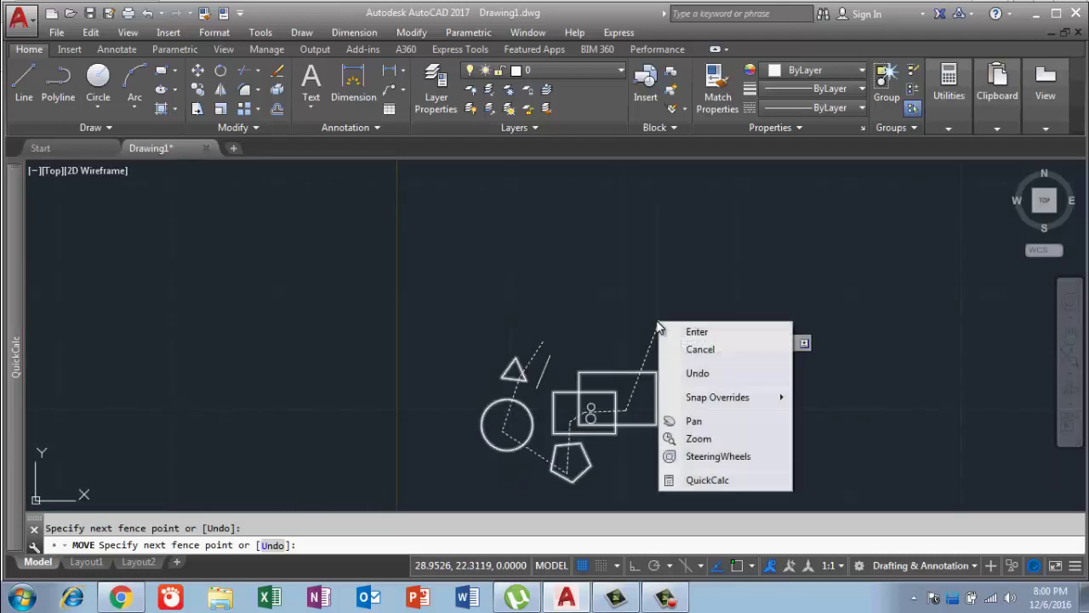
click(676, 332)
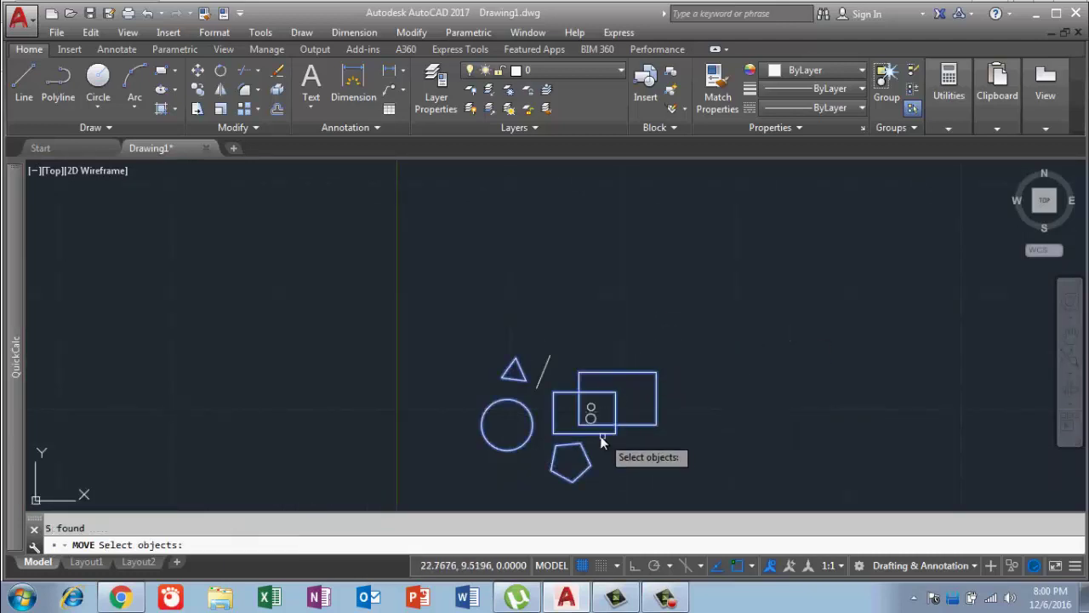
- Move the selected shapes slightly right, using the large circle's centre as base point
scroll(601, 441, up, 5)
mouse_move(433, 360)
middle_down()
mouse_move(371, 145)
mouse_move(409, 214)
middle_up()
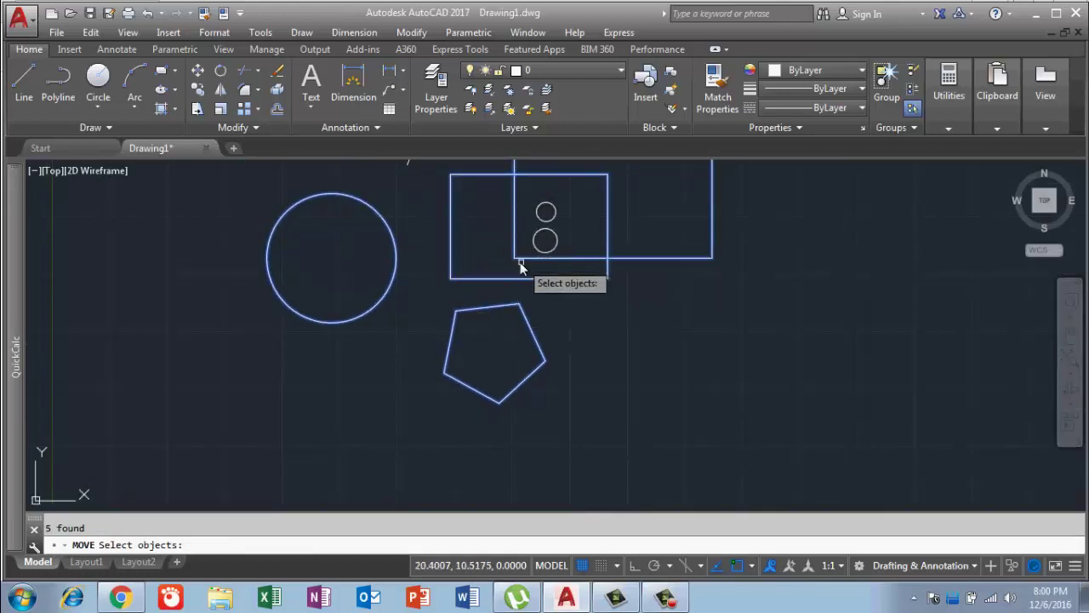
scroll(443, 340, down, 2)
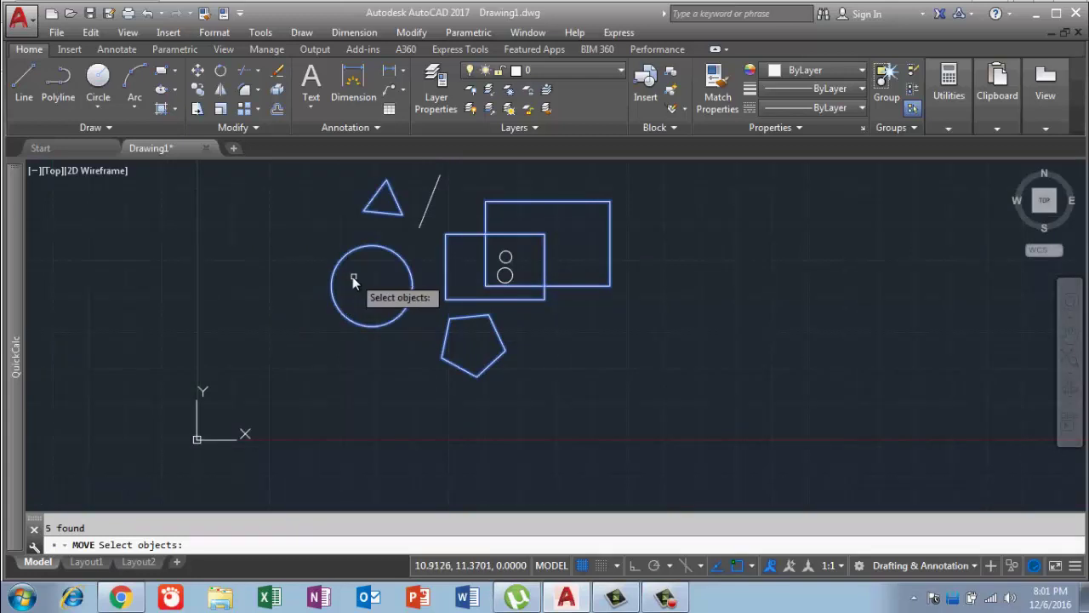
key(Return)
click(371, 285)
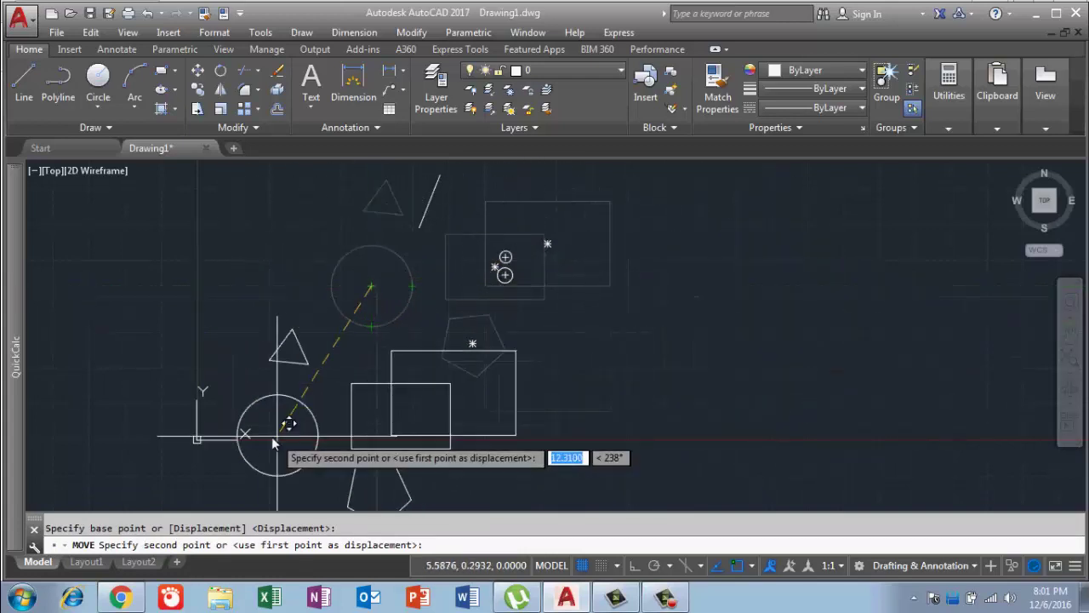
scroll(303, 430, down, 2)
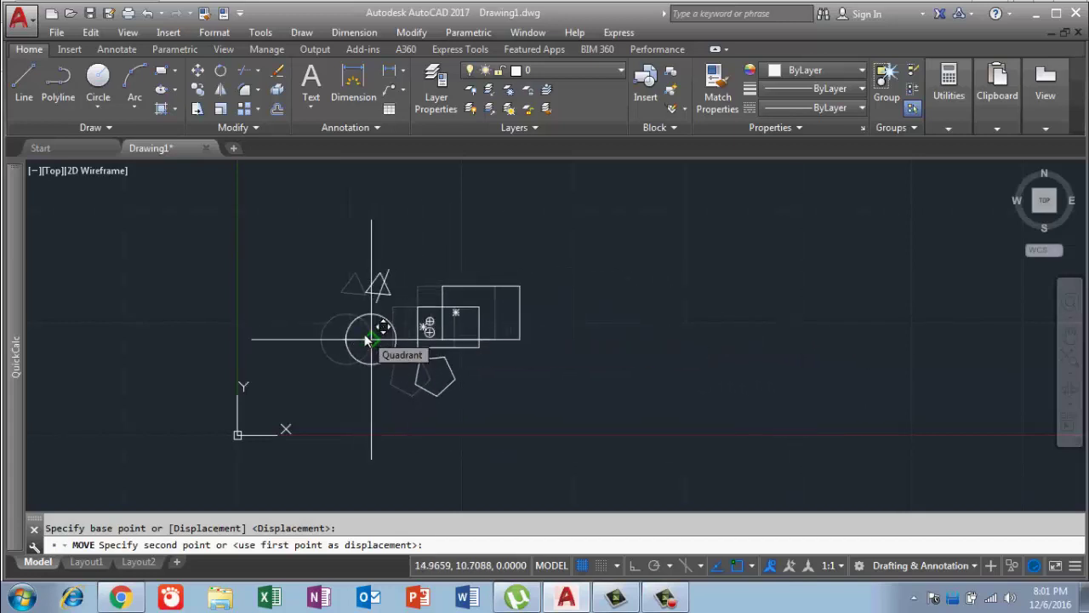
scroll(366, 339, up, 3)
scroll(382, 332, up, 1)
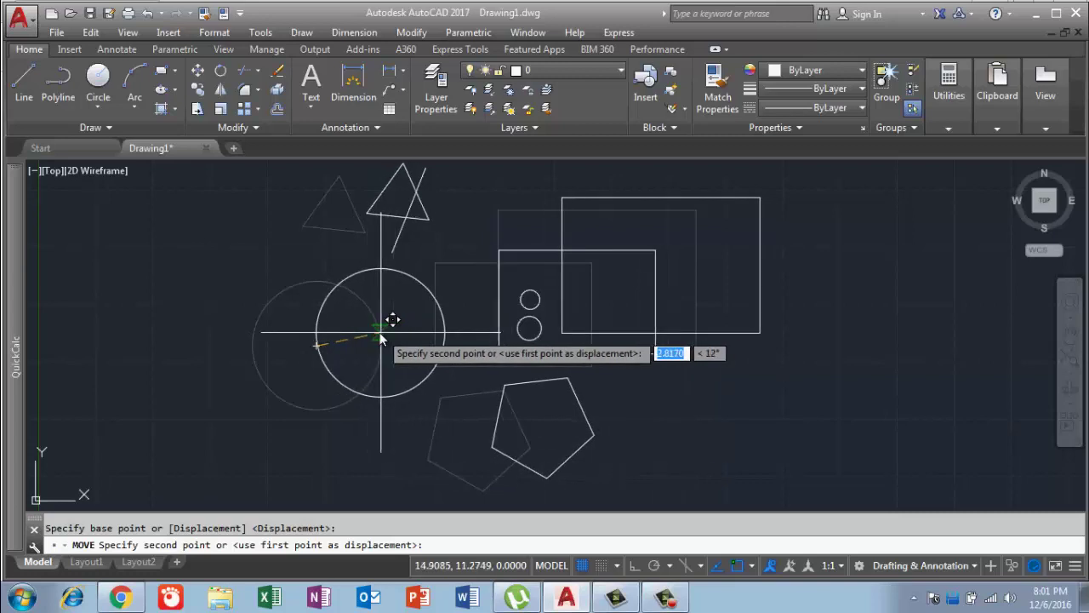
click(381, 338)
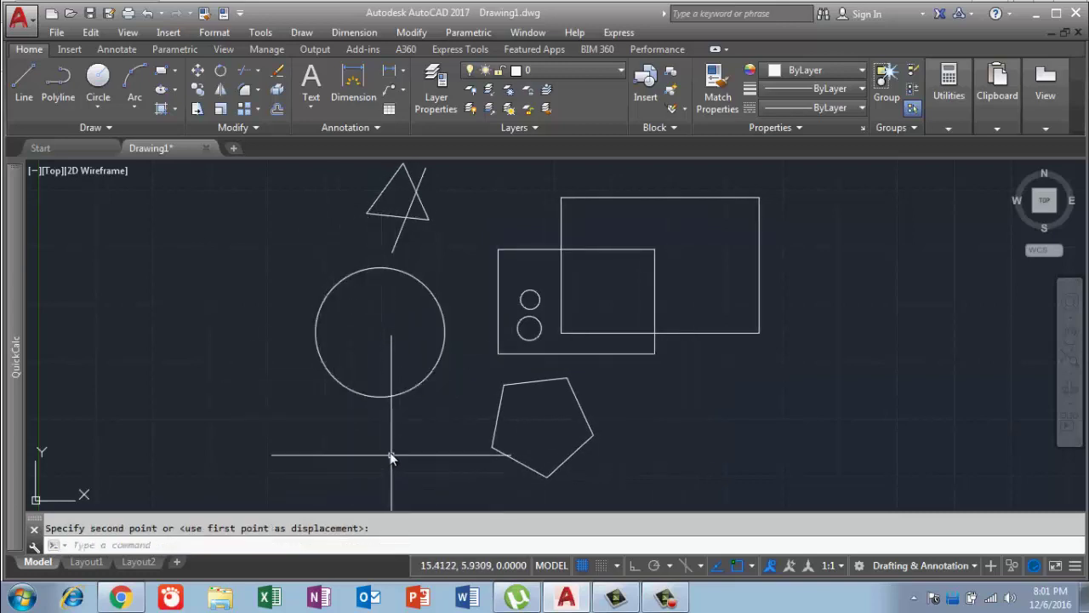
scroll(391, 452, down, 2)
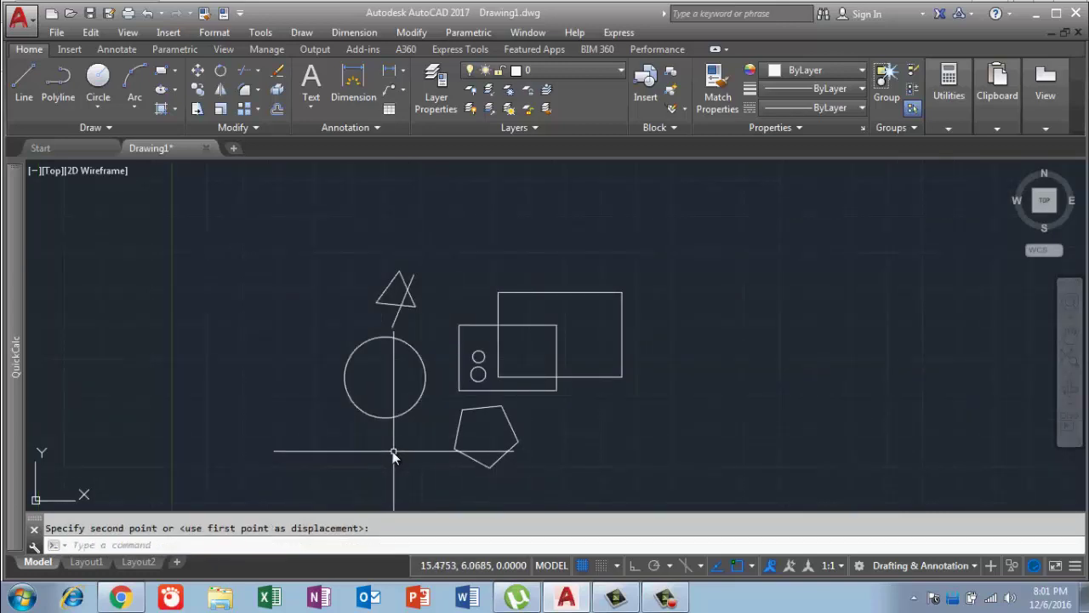
- Restart MOVE and window-select every shape in the drawing
key(Escape)
key(space)
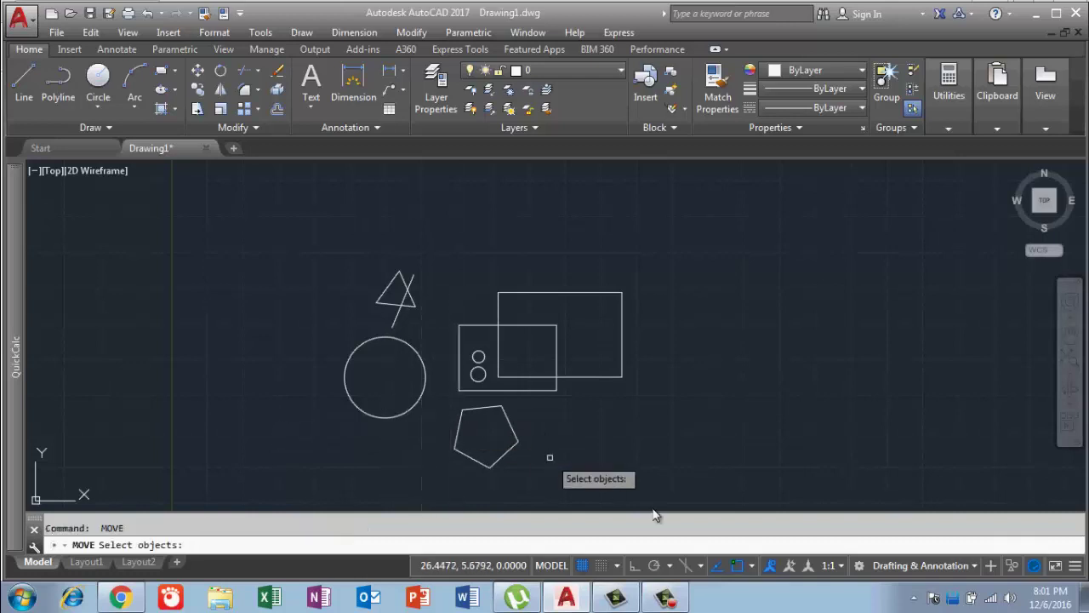
drag(646, 447, 336, 273)
click(231, 187)
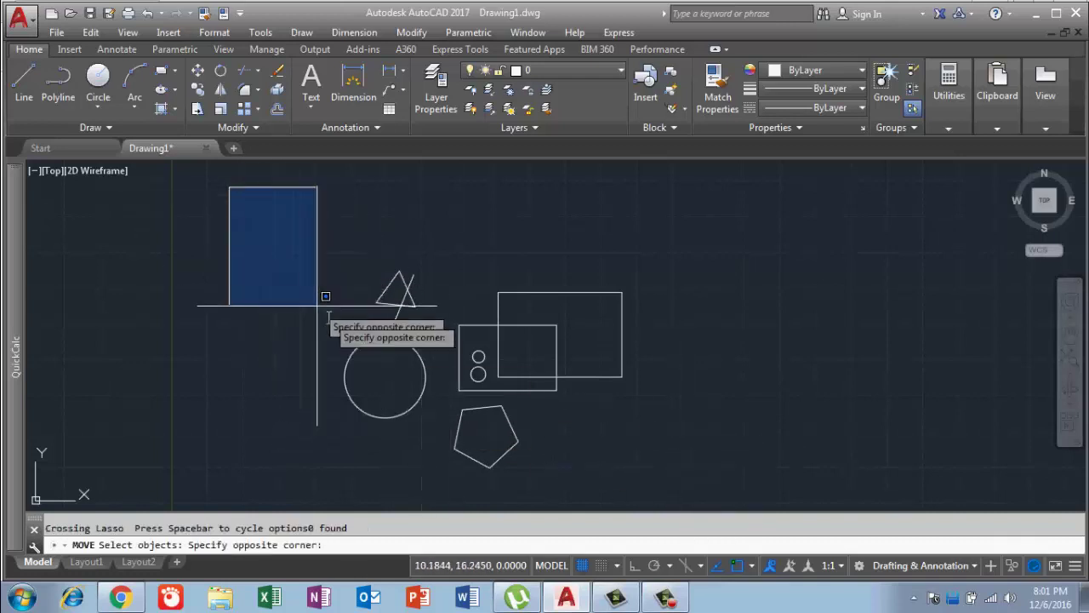
click(680, 503)
key(space)
- Move all the shapes 30 units at a 35° angle, then recentre the view
click(472, 370)
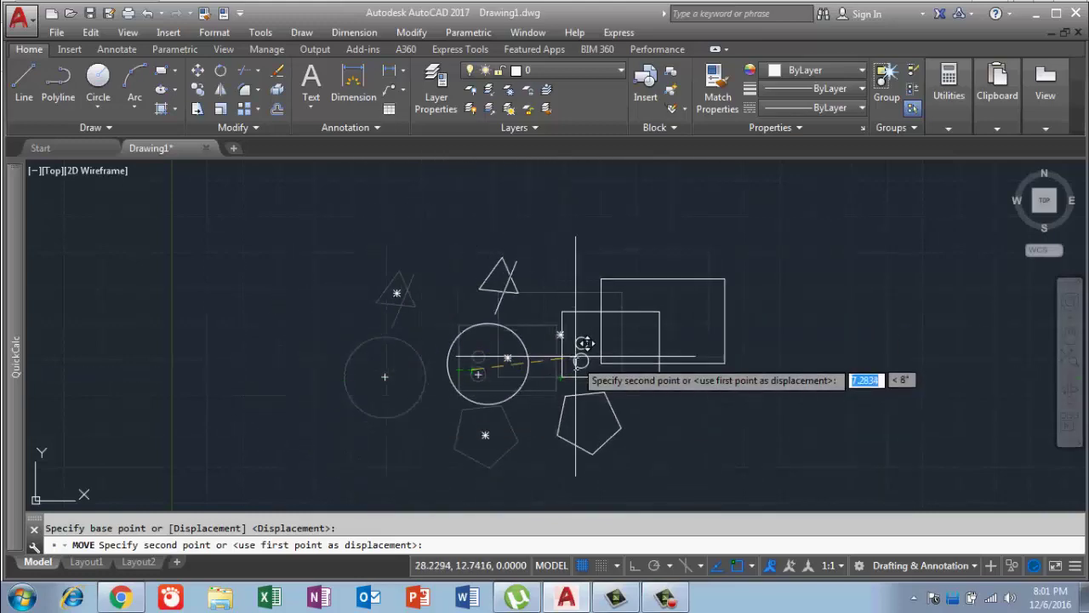
scroll(294, 438, down, 2)
text(30)
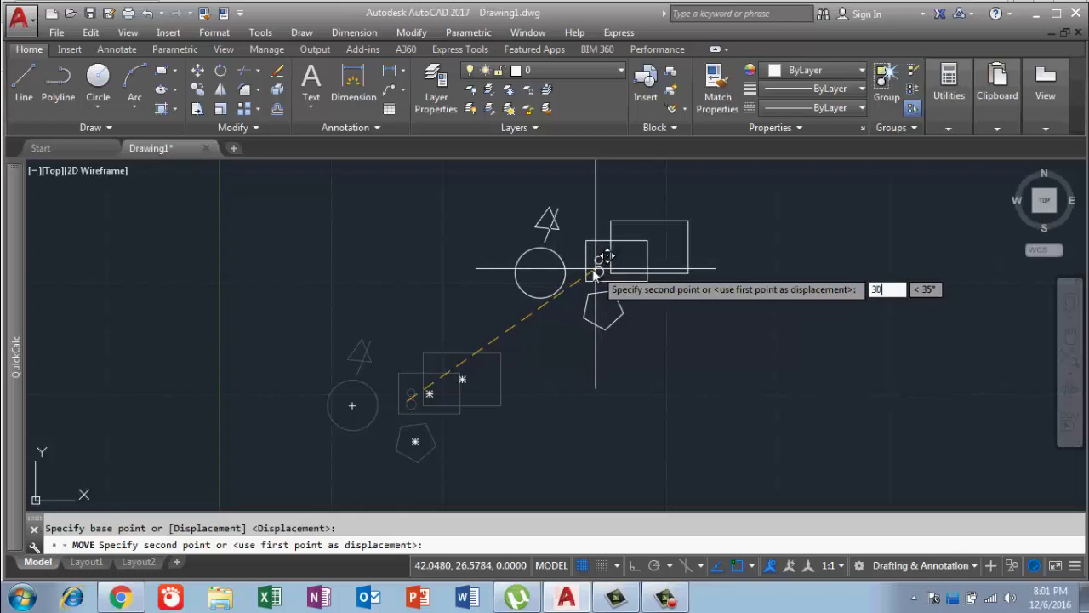
key(Return)
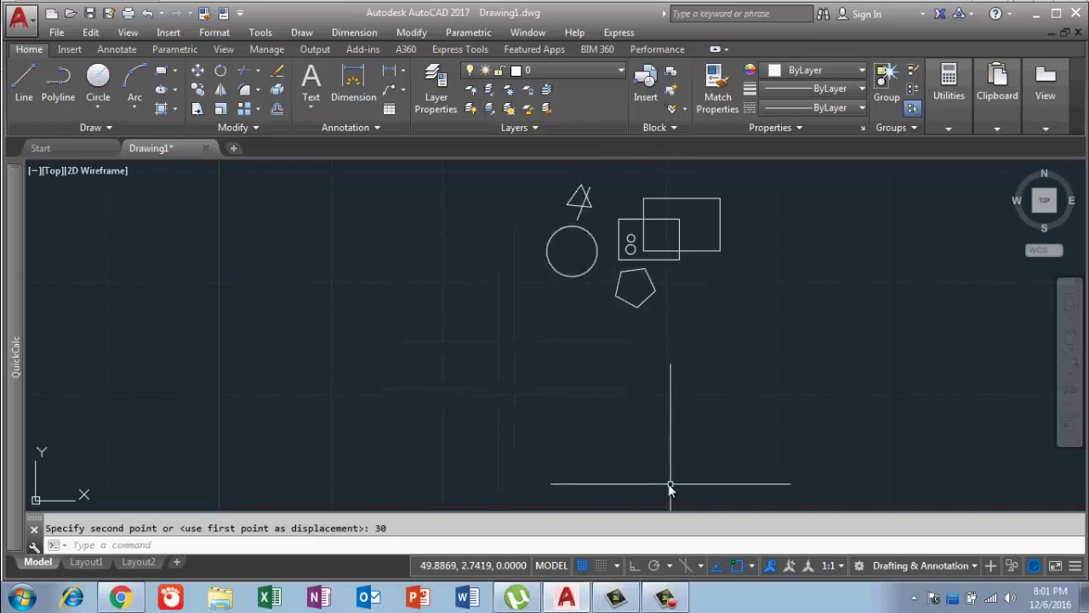
scroll(515, 211, down, 1)
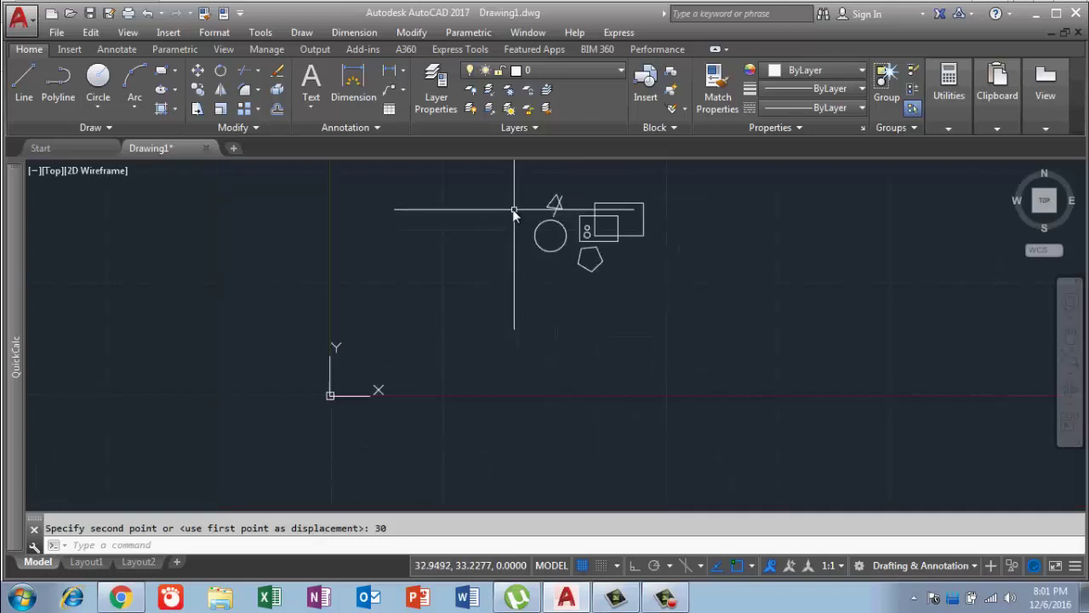
scroll(514, 211, down, 1)
scroll(619, 246, up, 2)
middle_drag(591, 235, 505, 428)
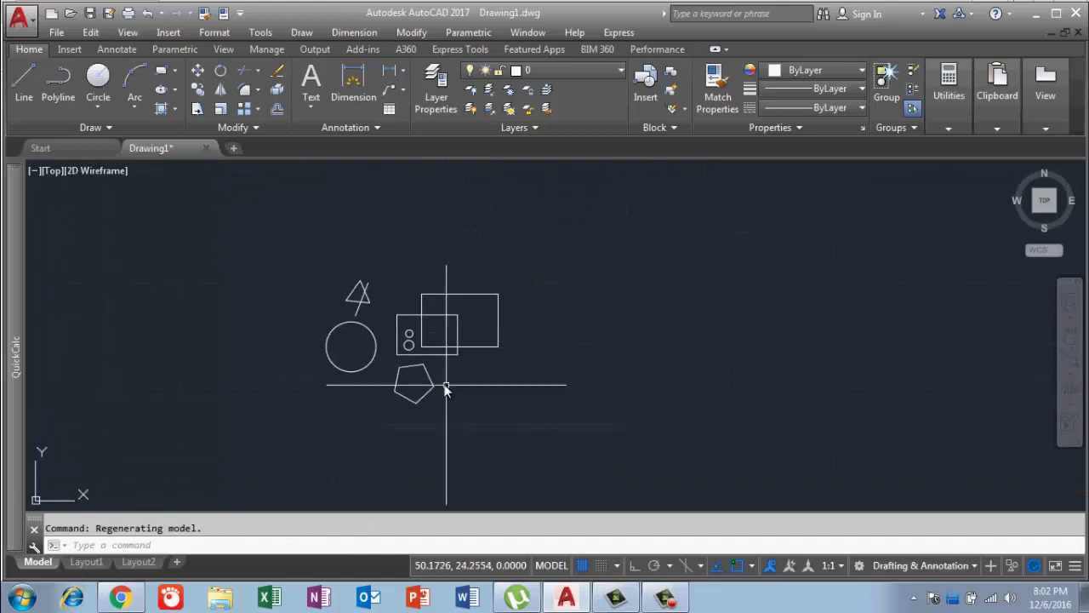
scroll(436, 367, up, 2)
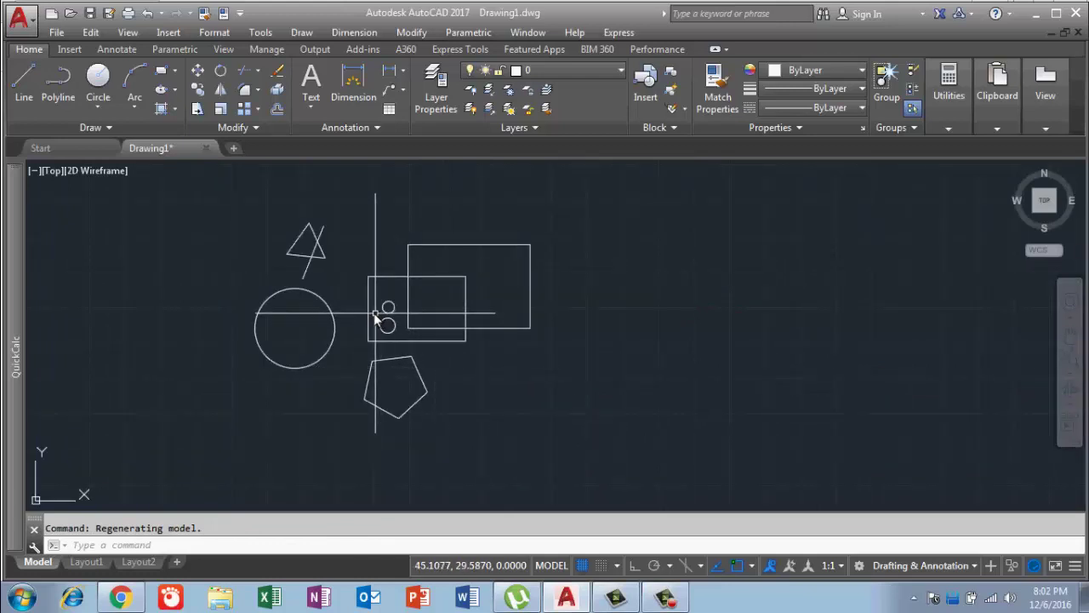
- Start MOVE with an empty selection window, then cancel it
text(m)
key(Return)
click(587, 421)
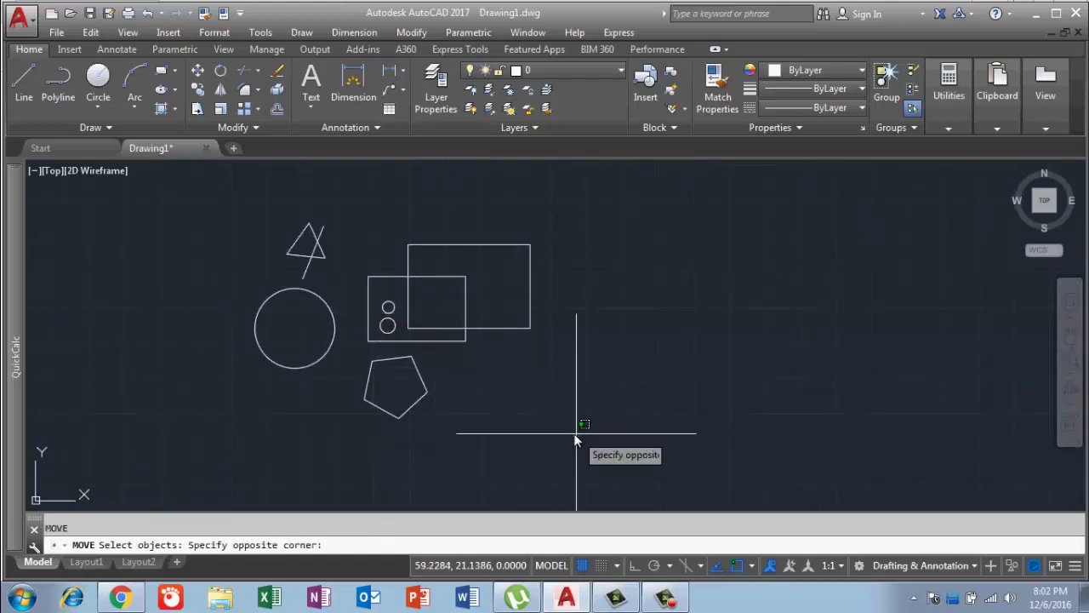
click(636, 376)
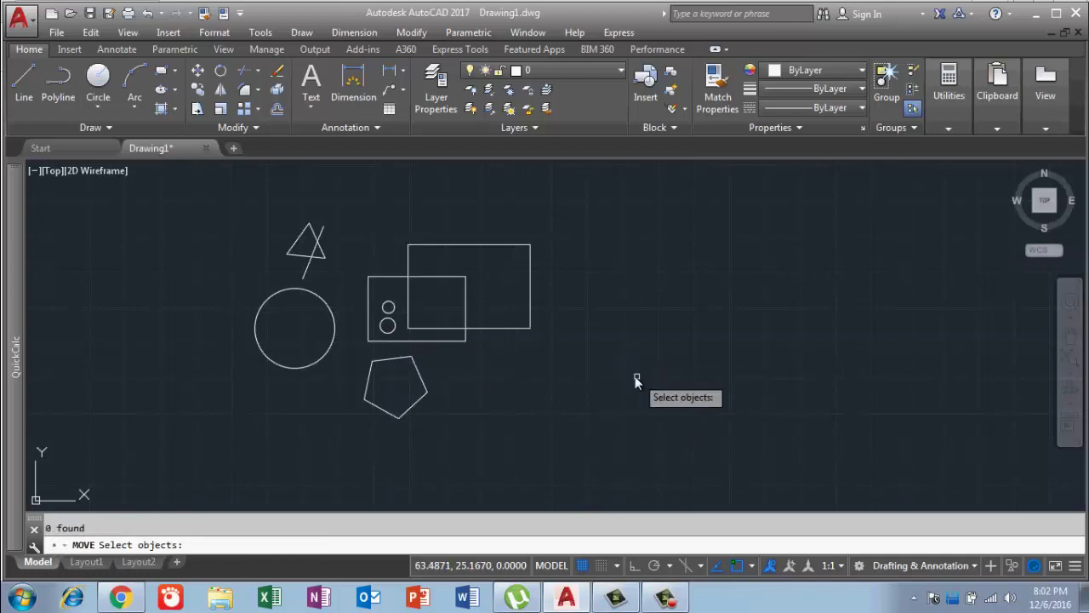
key(Return)
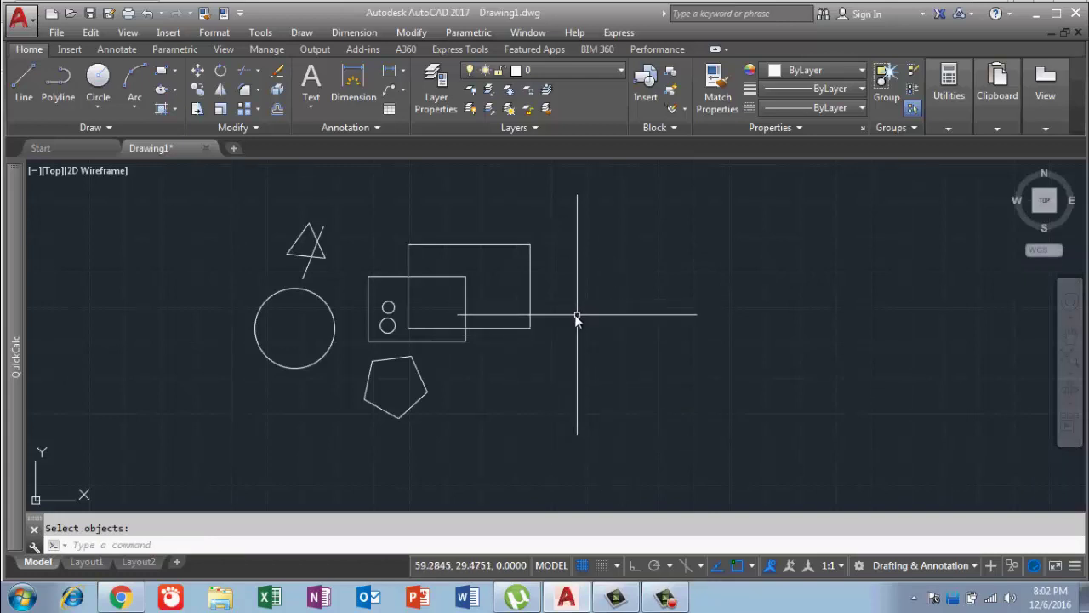
- Begin moving the upper small circle, then abandon the move with Esc
key(Return)
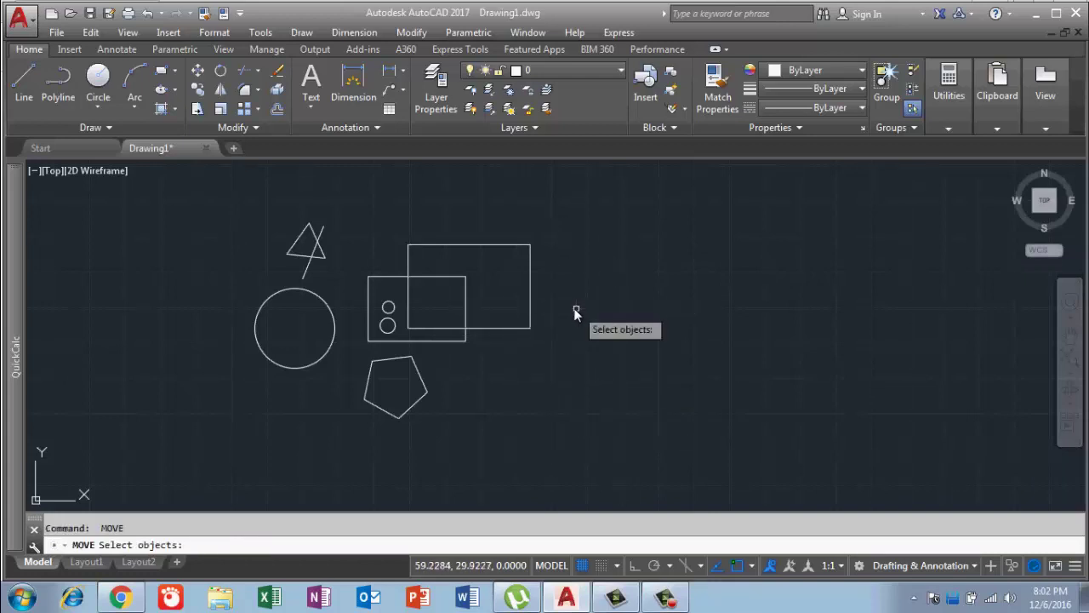
key(Return)
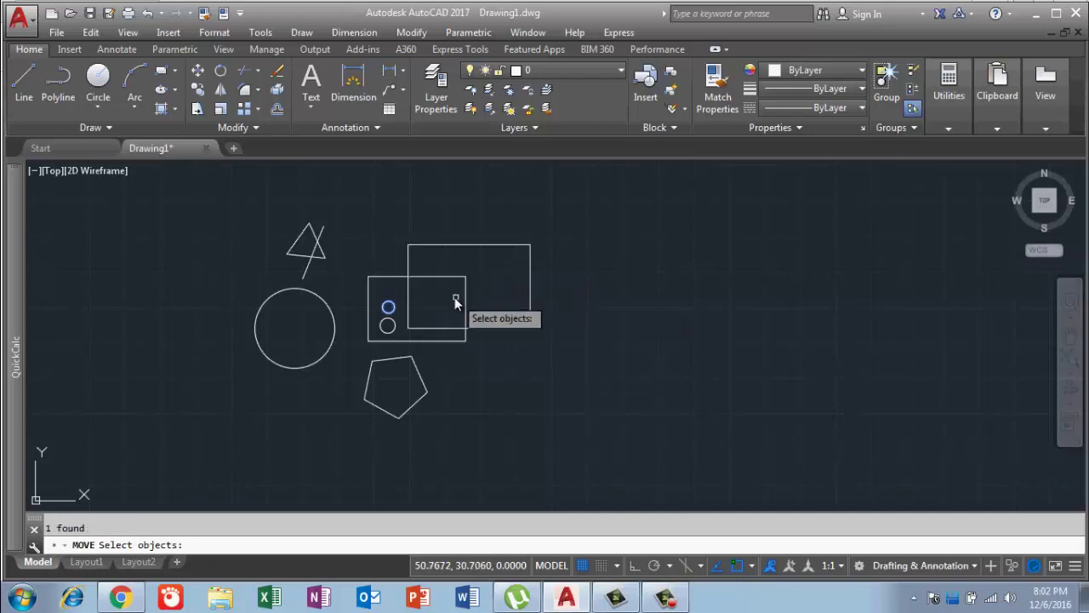
scroll(387, 305, up, 3)
scroll(381, 304, up, 2)
scroll(380, 303, up, 2)
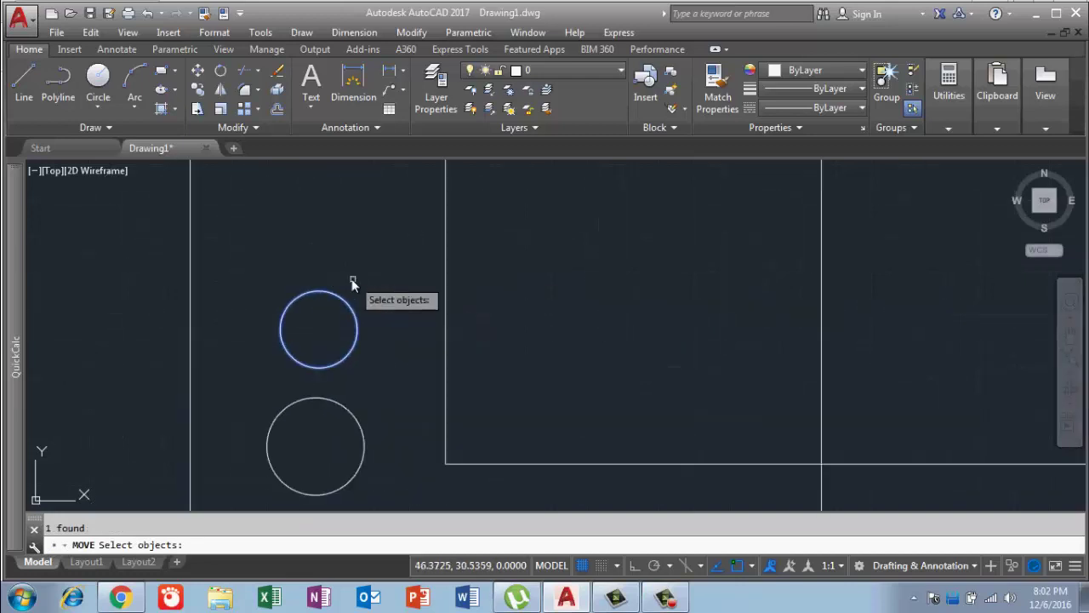
scroll(351, 281, down, 3)
scroll(356, 298, down, 3)
scroll(355, 297, down, 2)
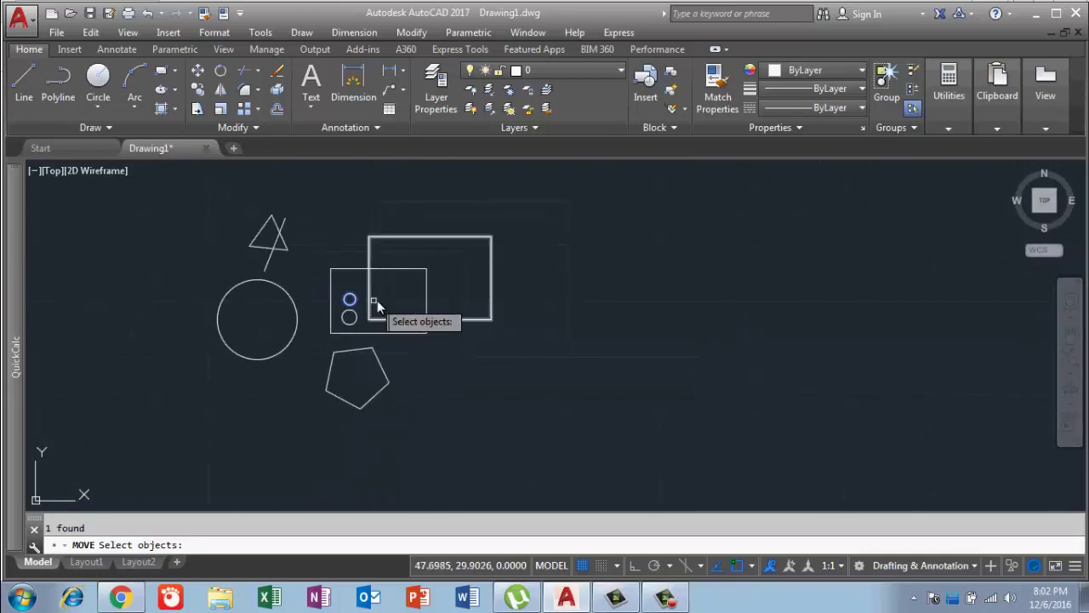
key(Escape)
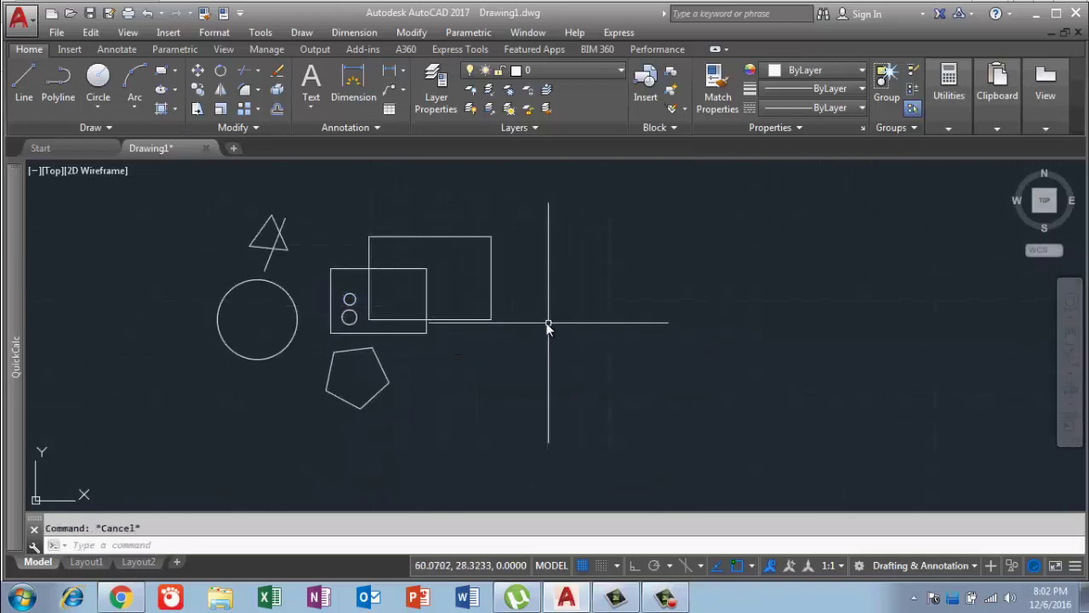
text(rec)
- Draw a small square from two opposite corners right of the overlapping rectangles
key(Return)
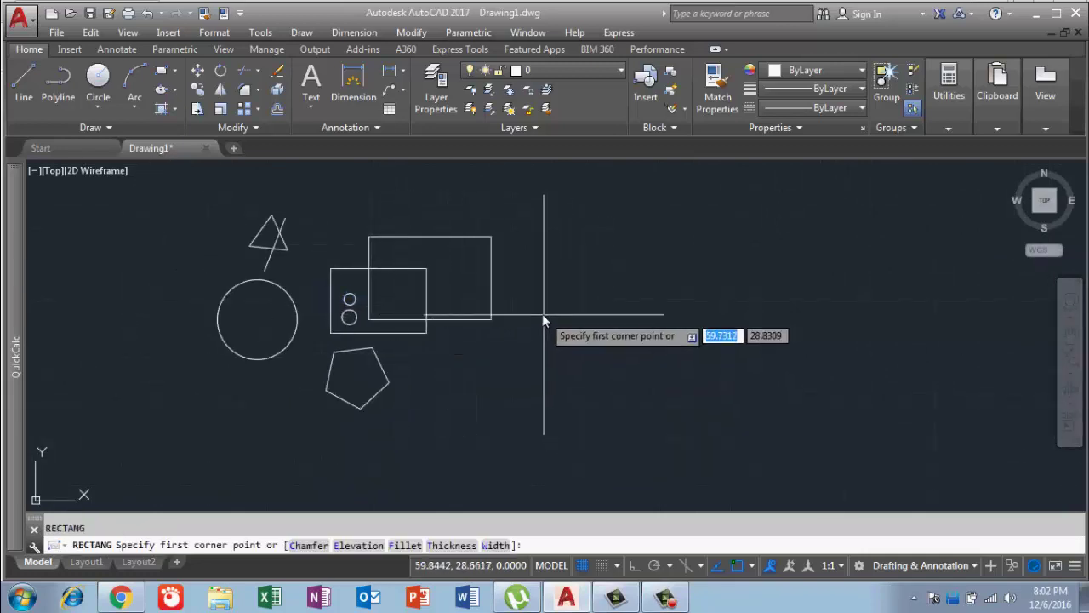
click(535, 265)
click(593, 315)
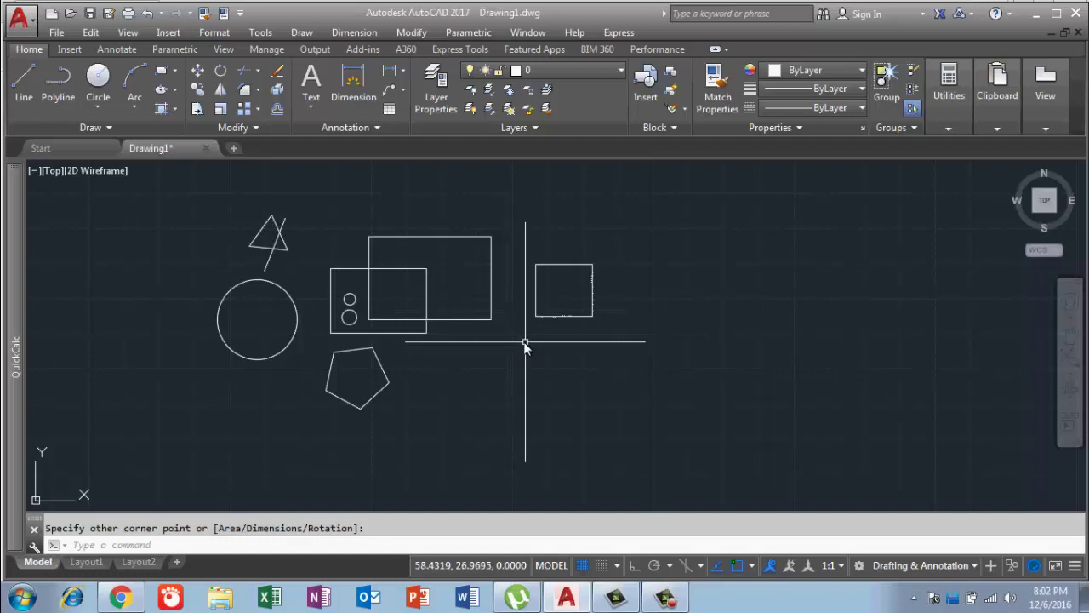
text(M)
key(Return)
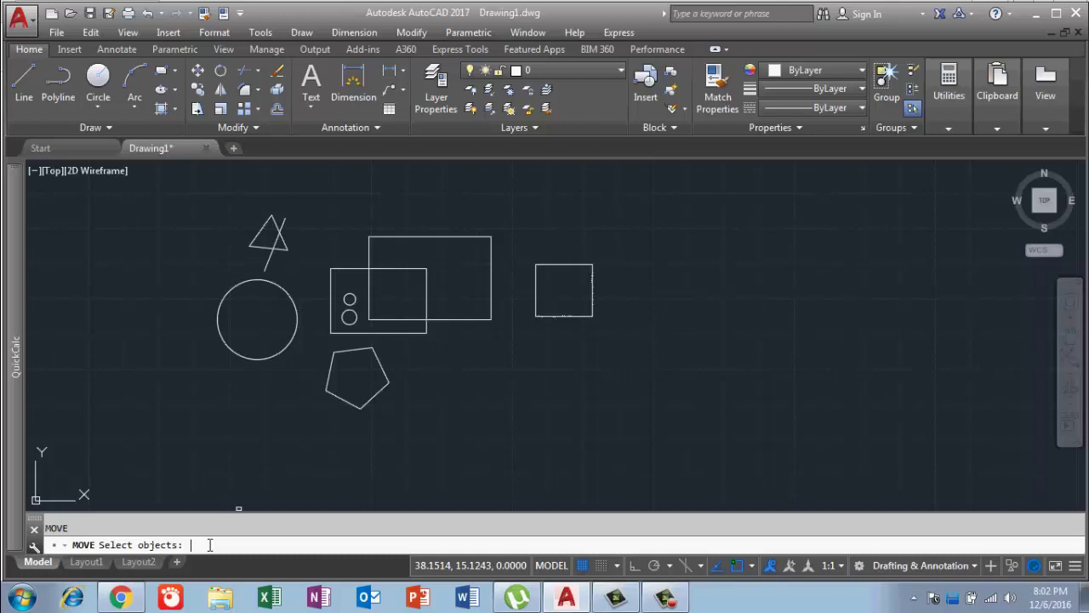
text(l)
- Select the last-drawn square and move it by its centre to just above the overlapping rectangles
key(Return)
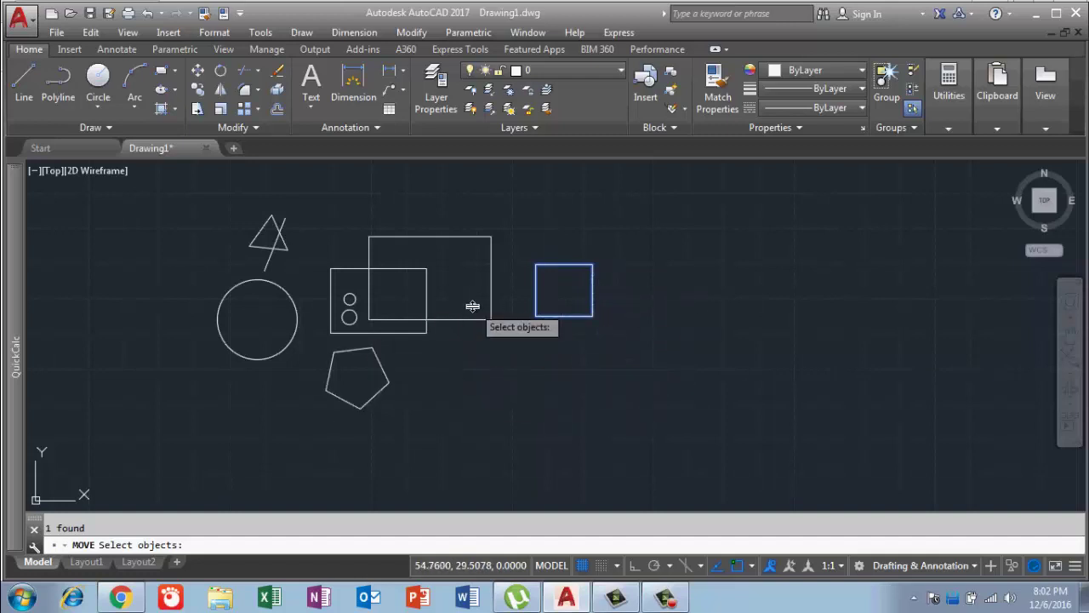
key(Return)
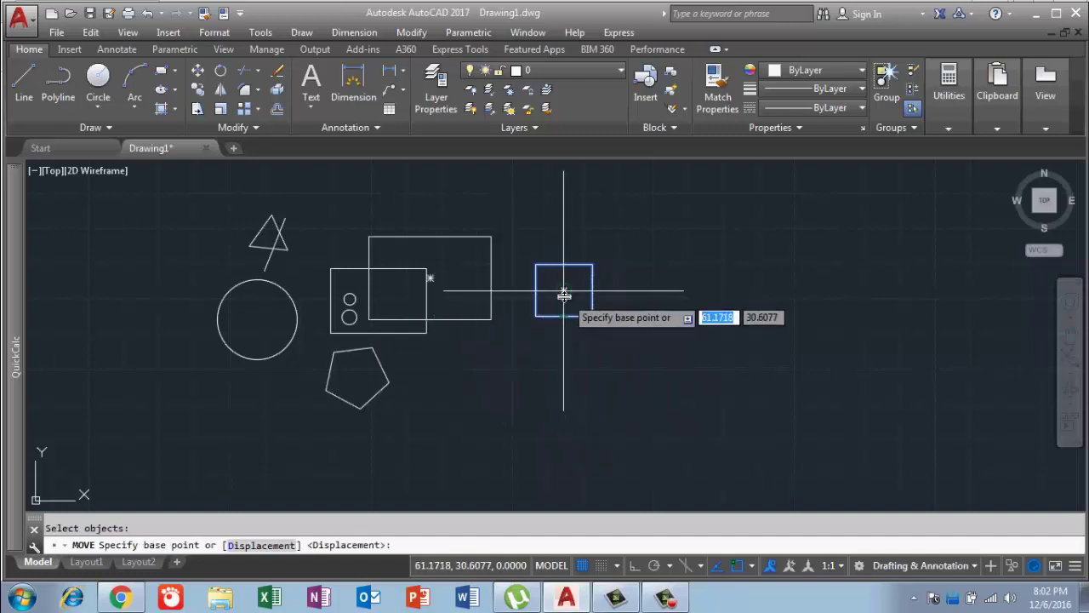
click(564, 290)
scroll(515, 344, down, 2)
scroll(513, 306, up, 3)
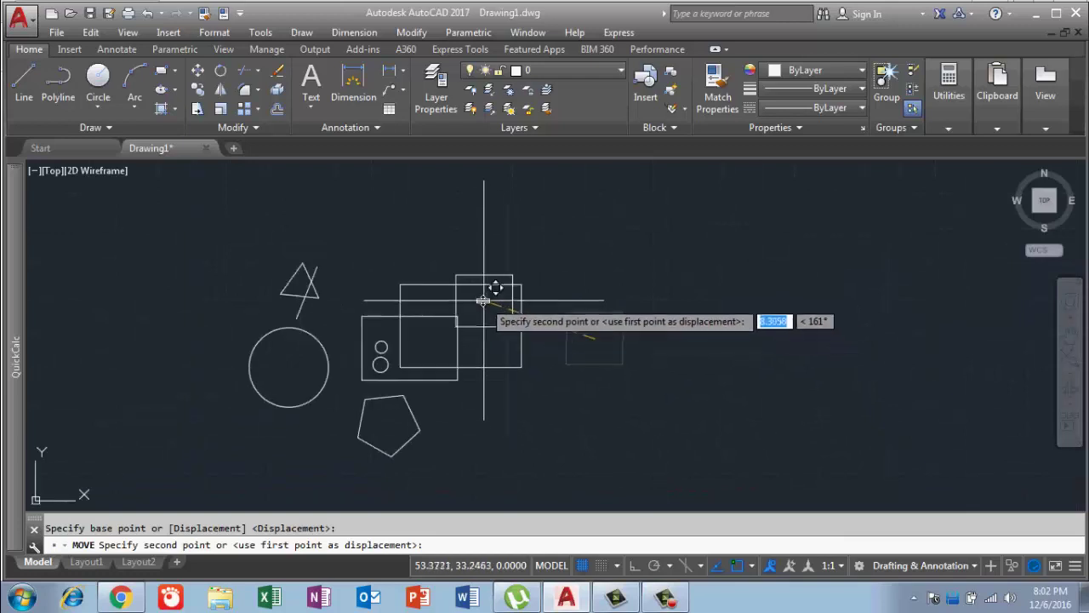
scroll(496, 284, up, 4)
middle_drag(513, 391, 591, 459)
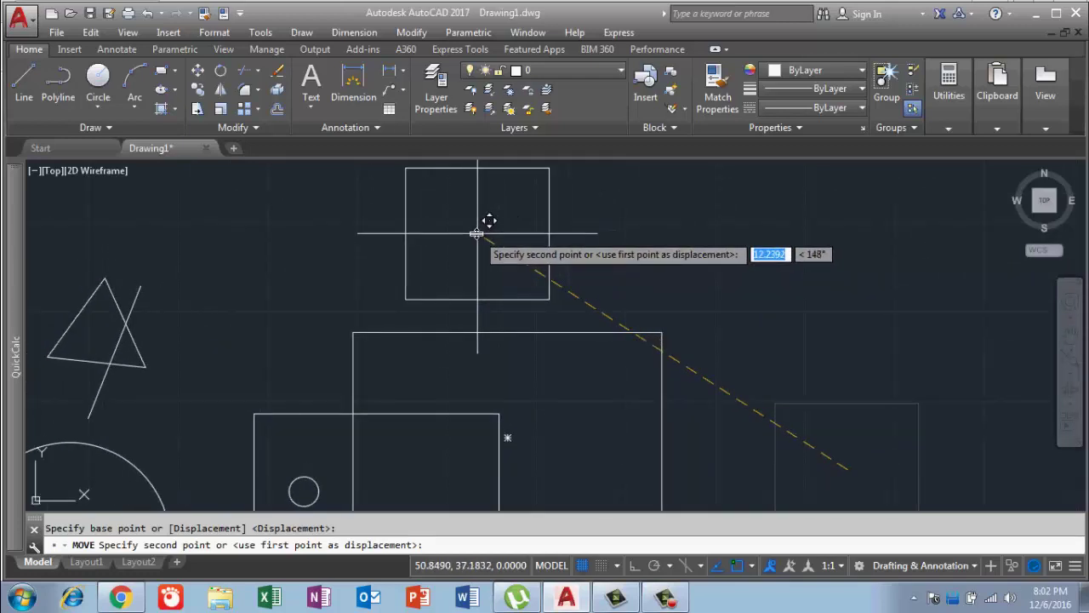
click(478, 233)
scroll(516, 285, down, 2)
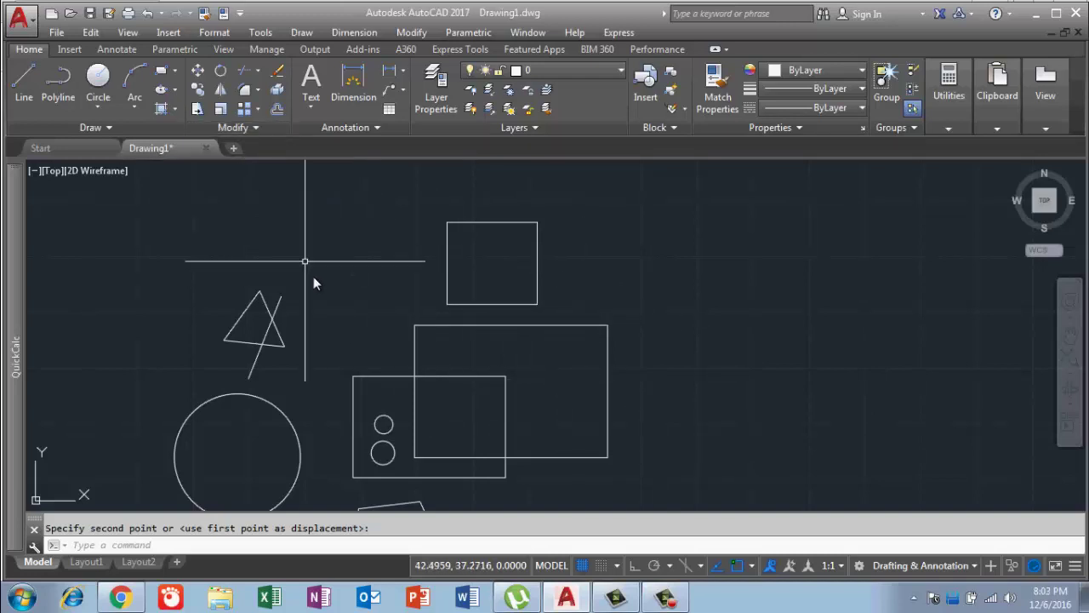
- Move the small square from its centre point further to the right
click(198, 72)
text(p)
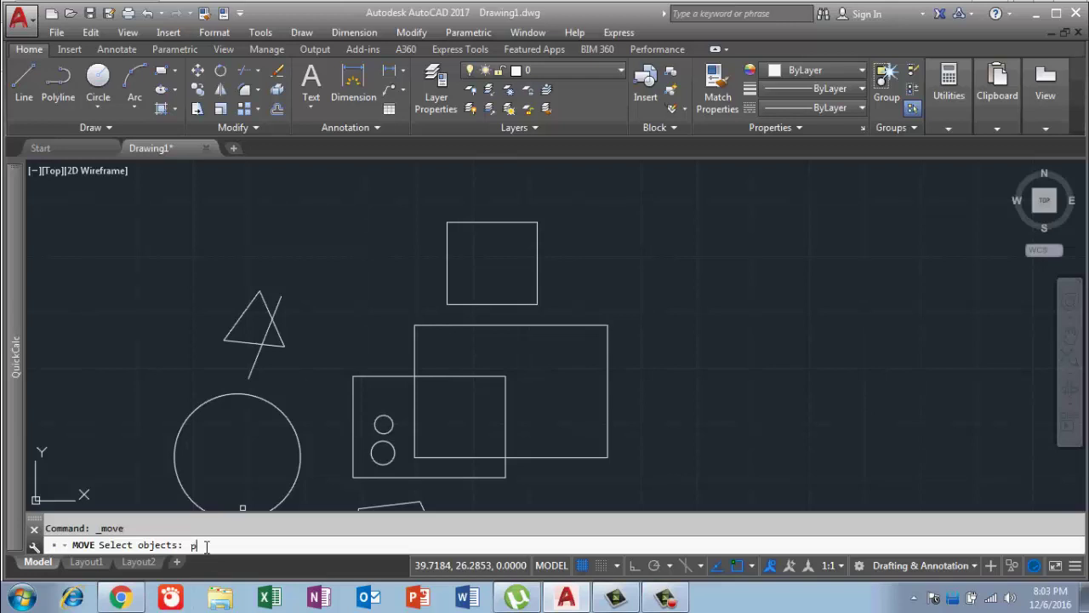
key(Return)
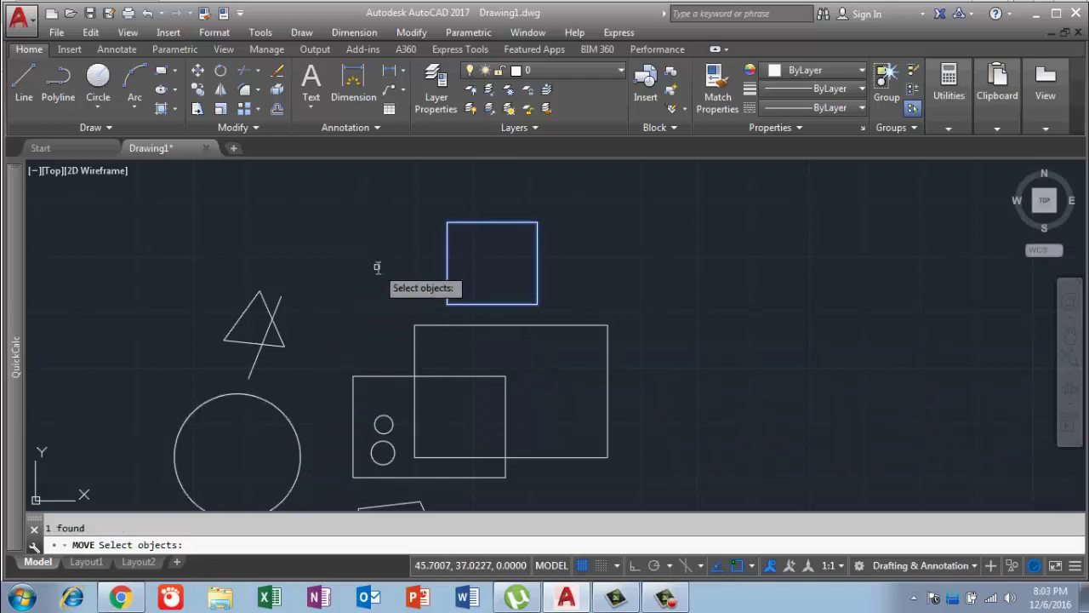
key(Return)
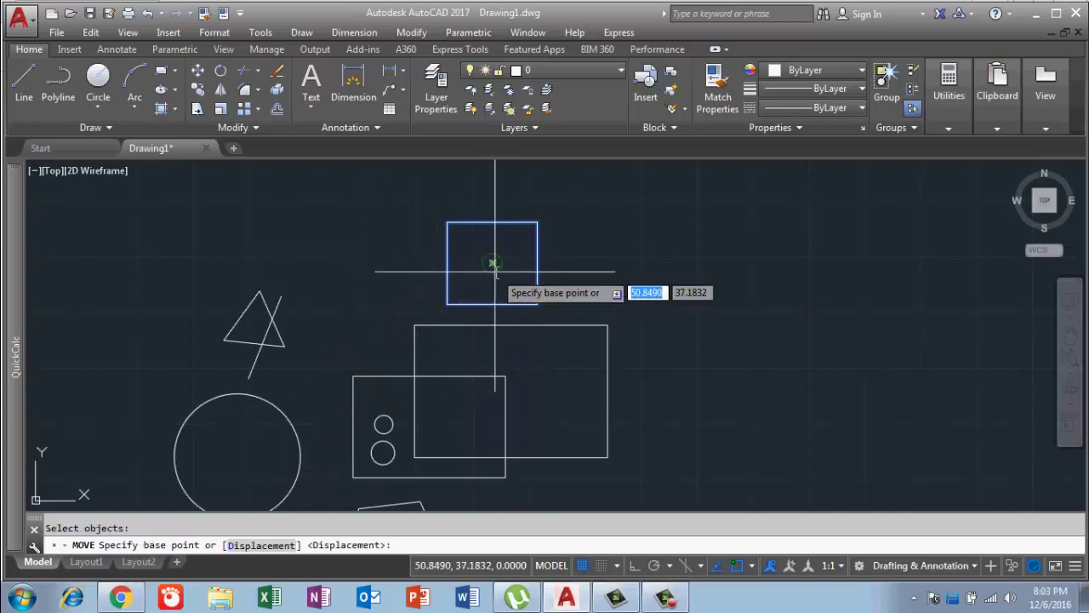
click(494, 265)
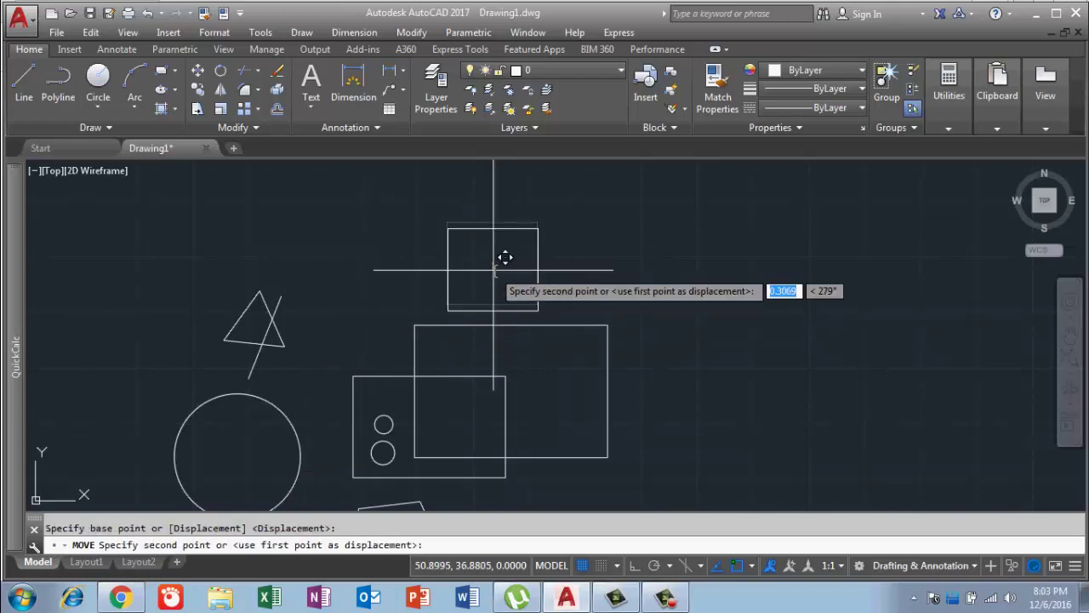
click(668, 238)
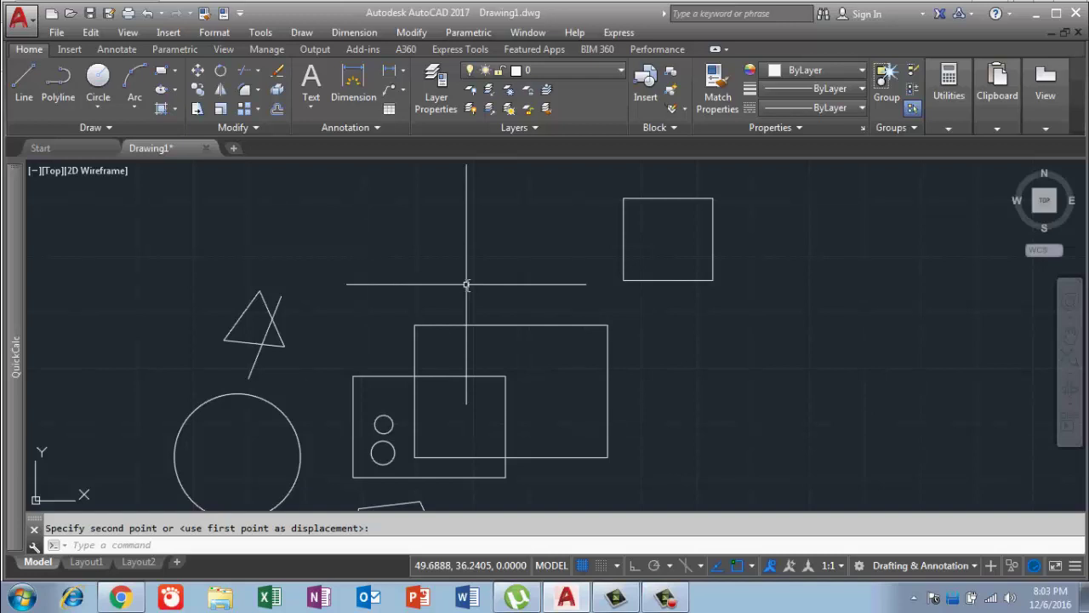
scroll(243, 352, down, 2)
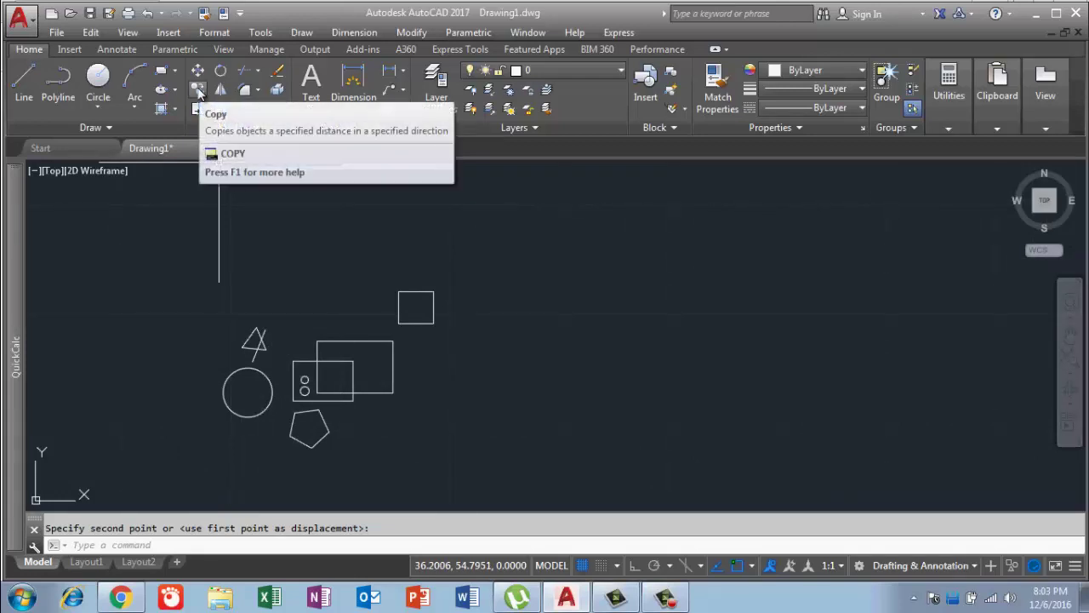
- Copy the two overlapping rectangles and the pentagon to a spot just right of them
click(198, 89)
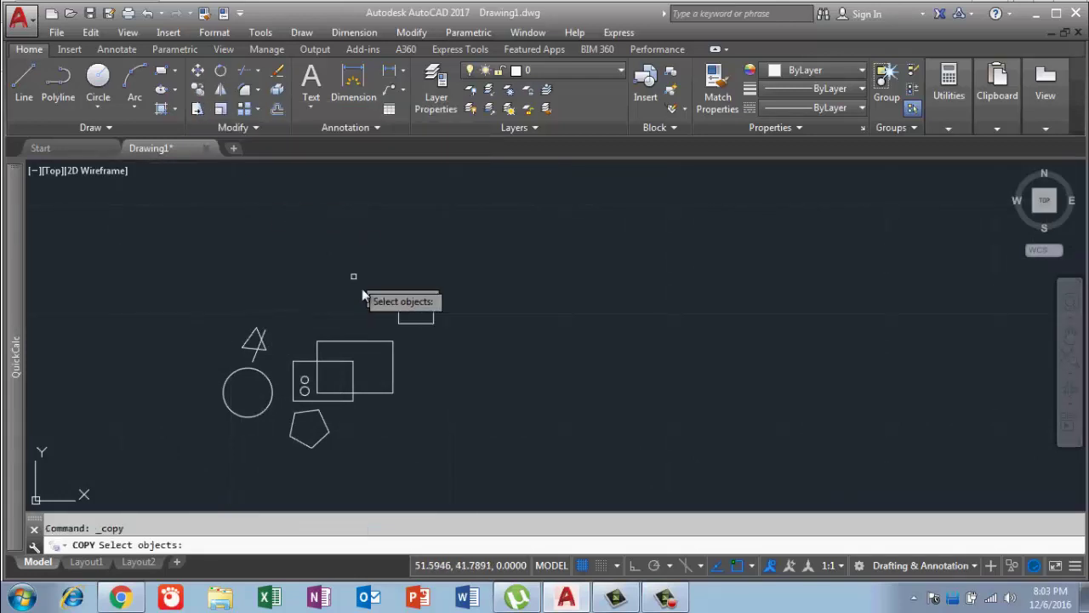
click(430, 420)
click(322, 345)
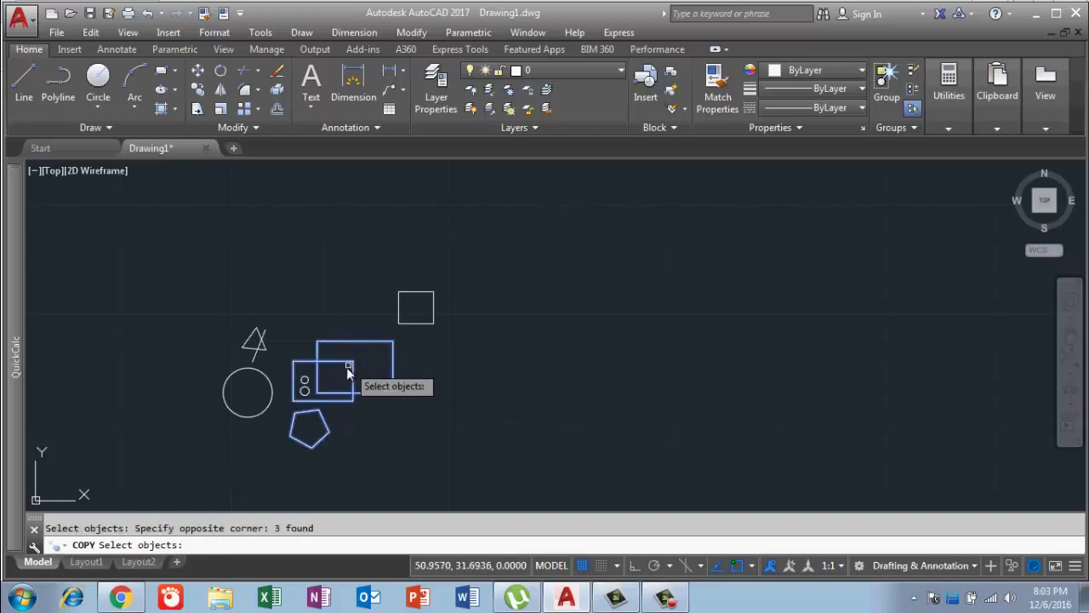
key(Return)
click(358, 380)
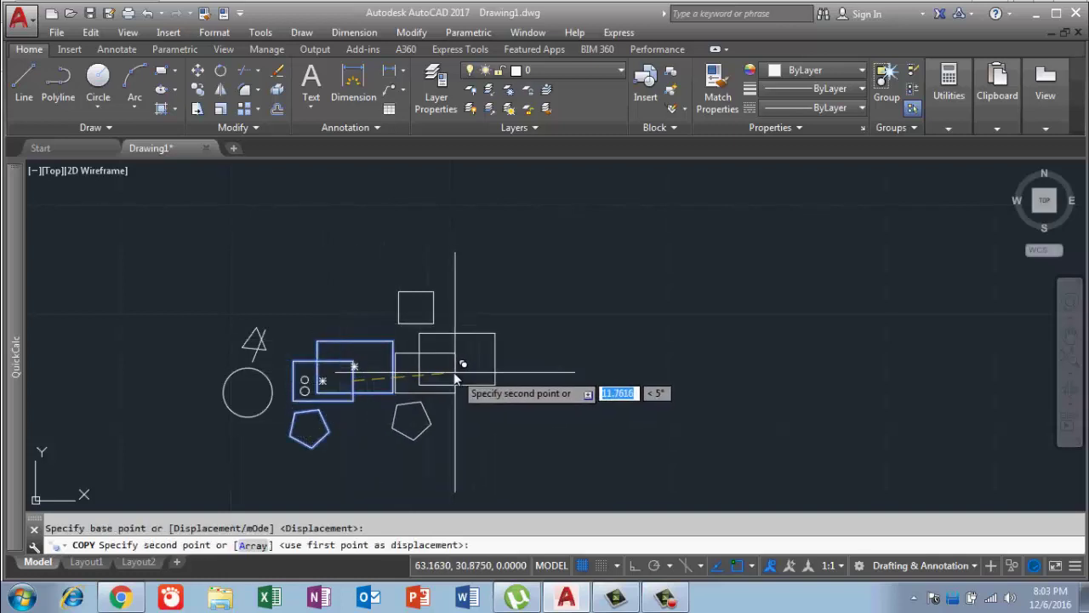
click(471, 381)
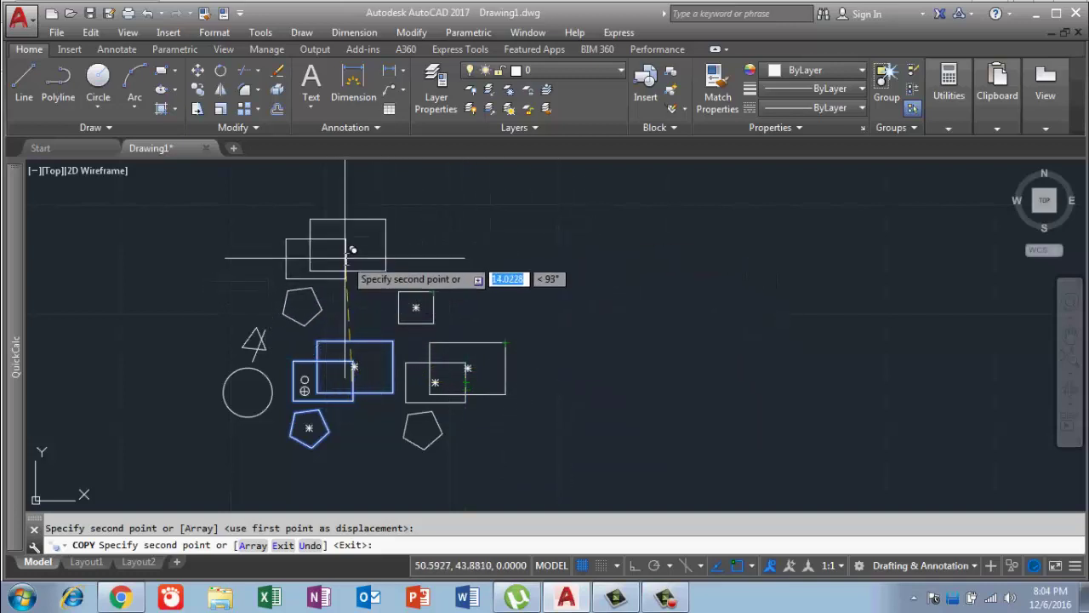
middle_drag(344, 257, 331, 345)
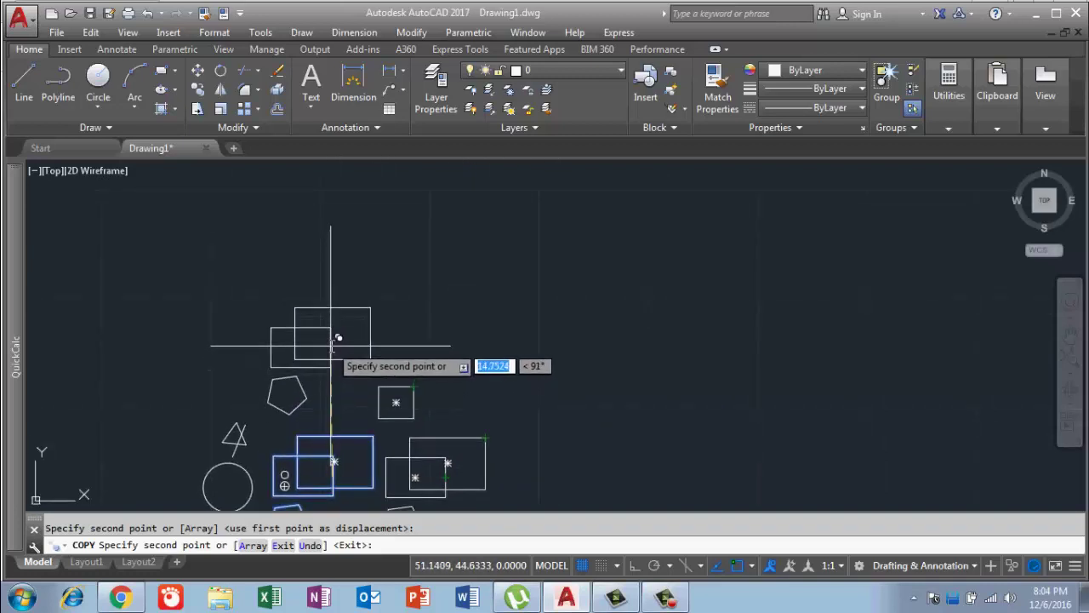
middle_drag(351, 384, 390, 262)
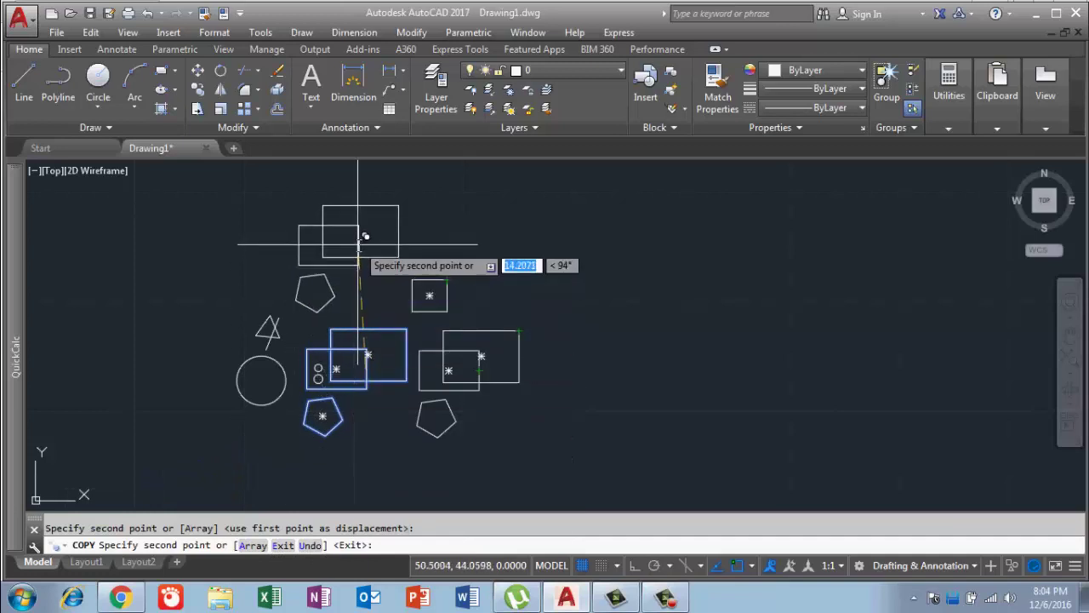
middle_drag(378, 244, 364, 318)
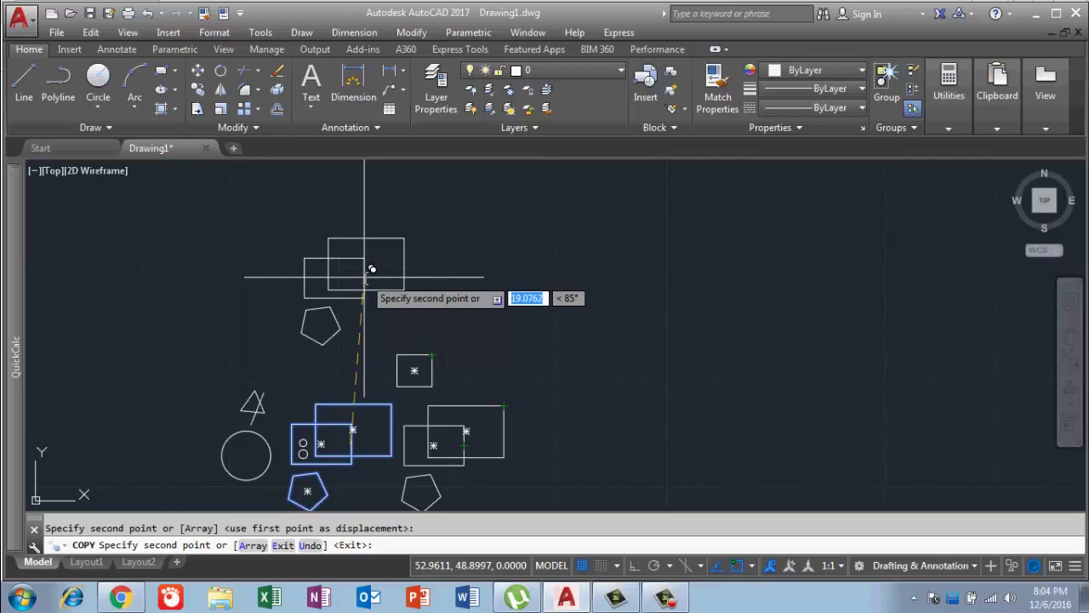
- Use COPY's Array option to lay out a 6-item row of the group to the right
text(a)
key(Return)
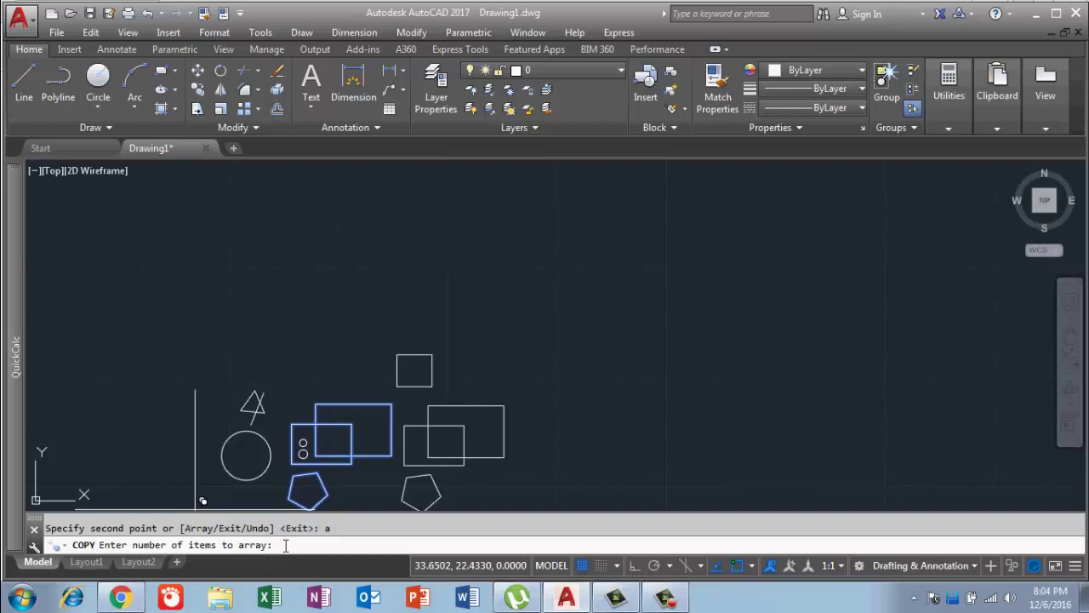
key(Return)
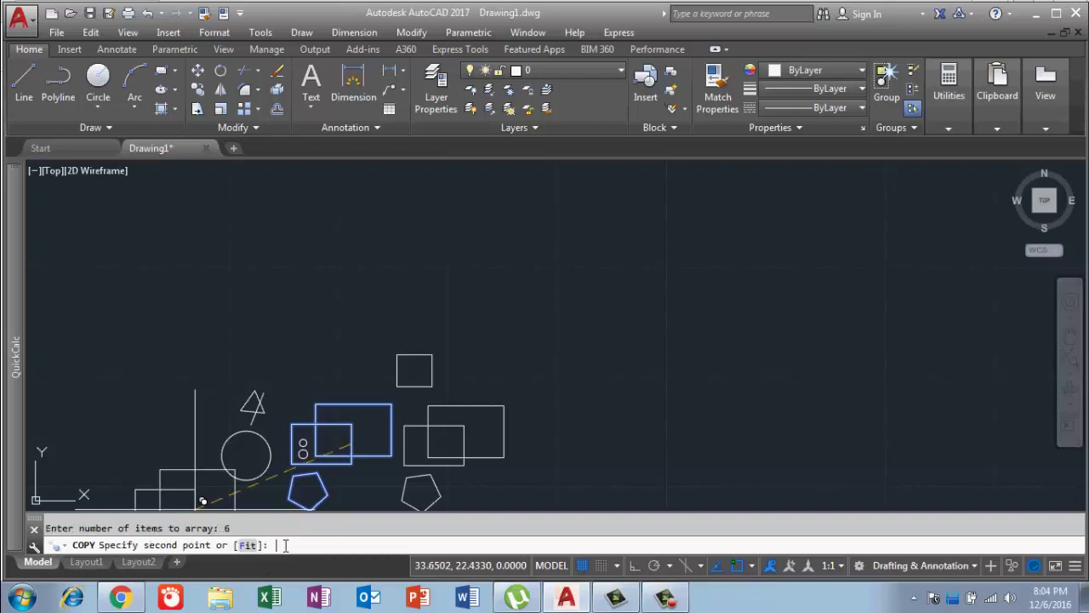
scroll(383, 395, down, 3)
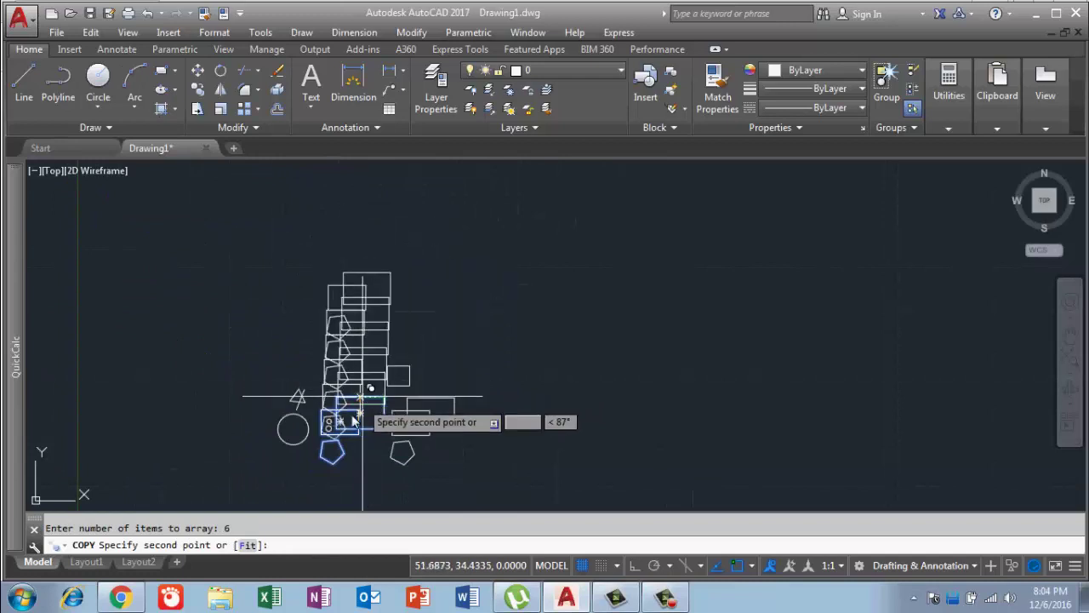
scroll(365, 444, up, 2)
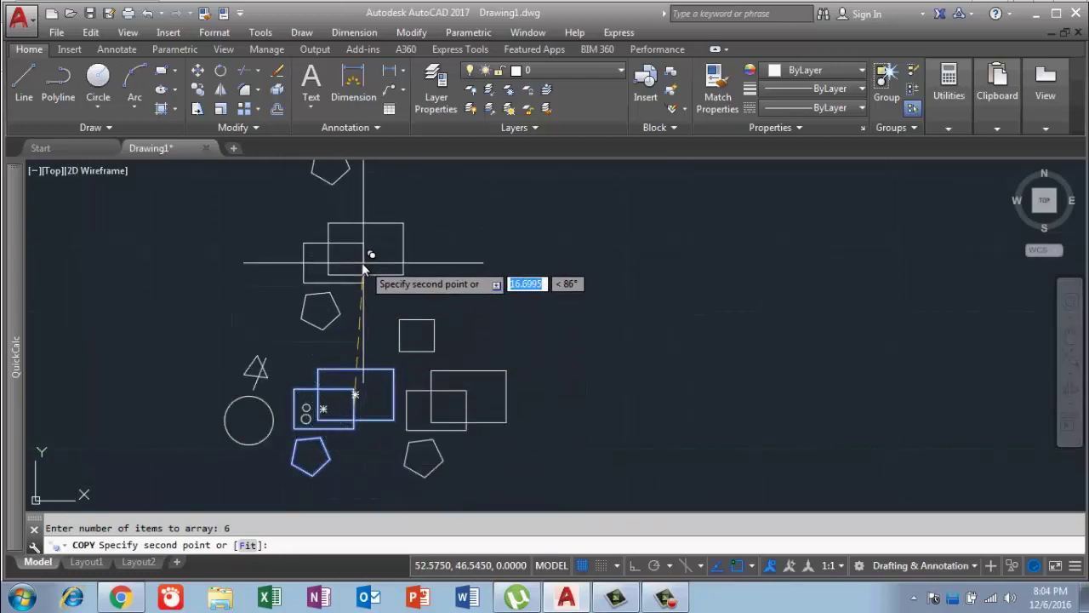
scroll(368, 257, down, 2)
scroll(364, 259, down, 2)
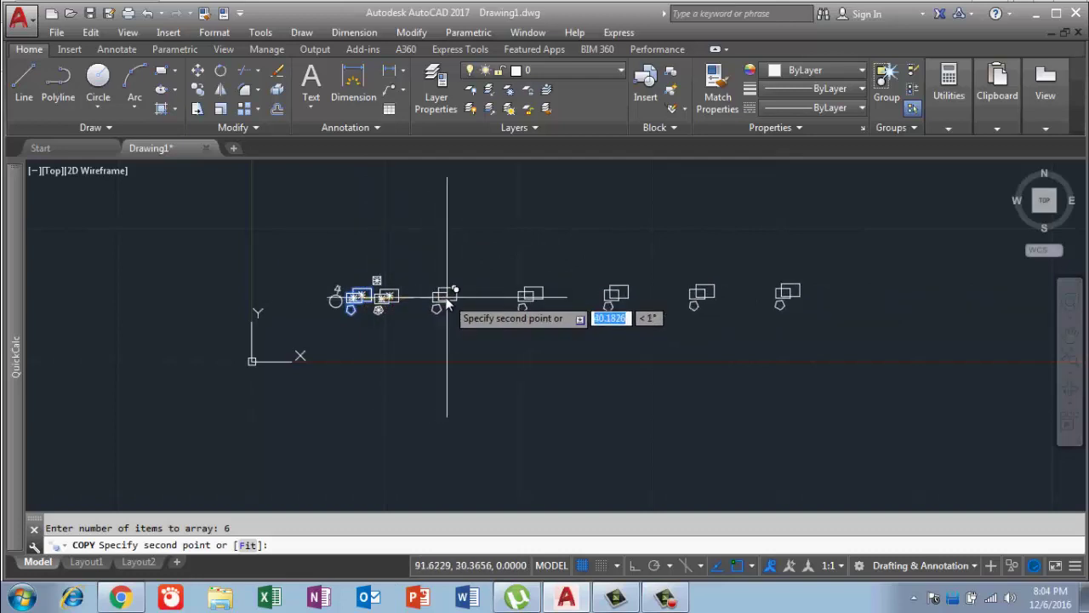
click(454, 297)
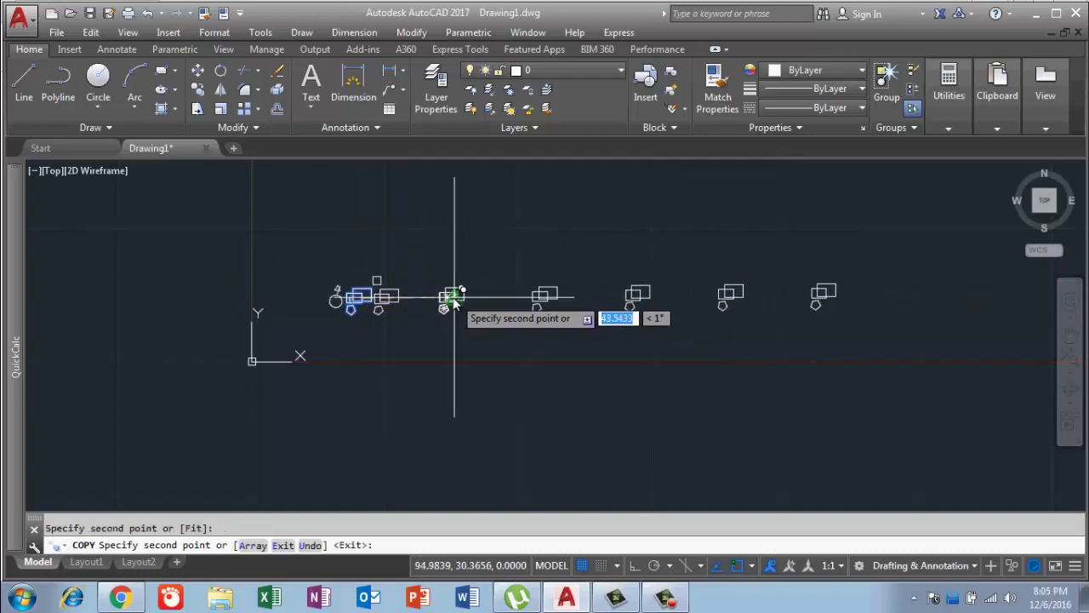
key(Escape)
text(co)
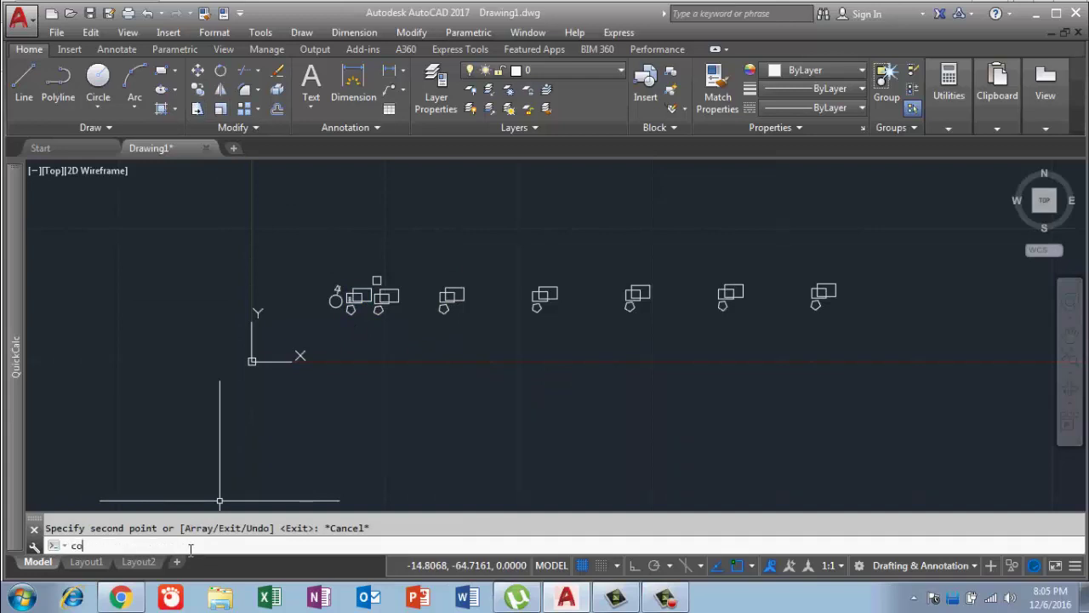
- Start COPY and window-select the first arrayed copy's rectangles and pentagon
key(Return)
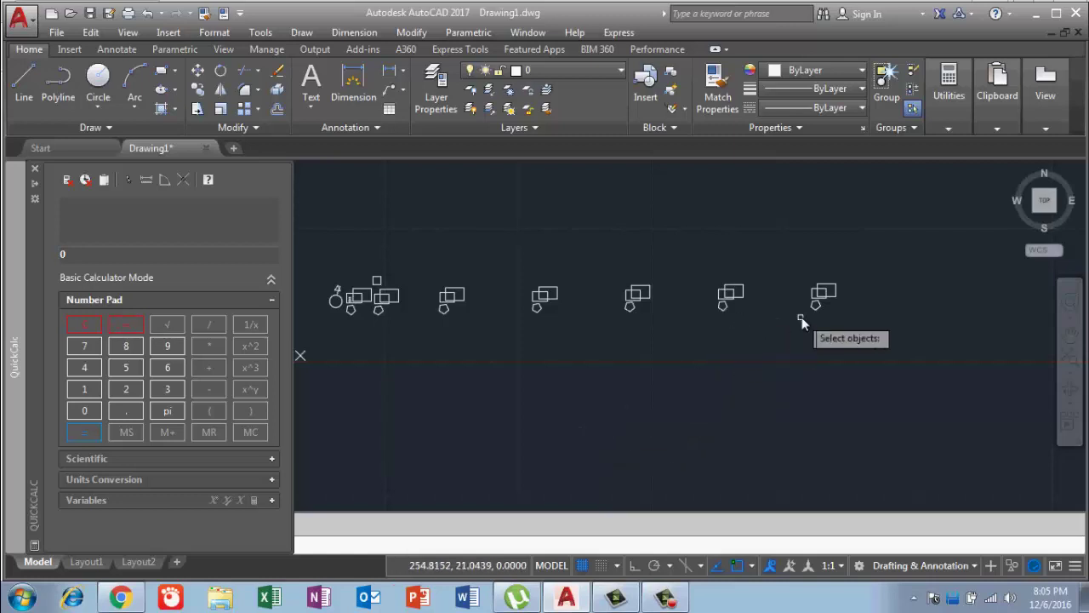
scroll(425, 317, up, 3)
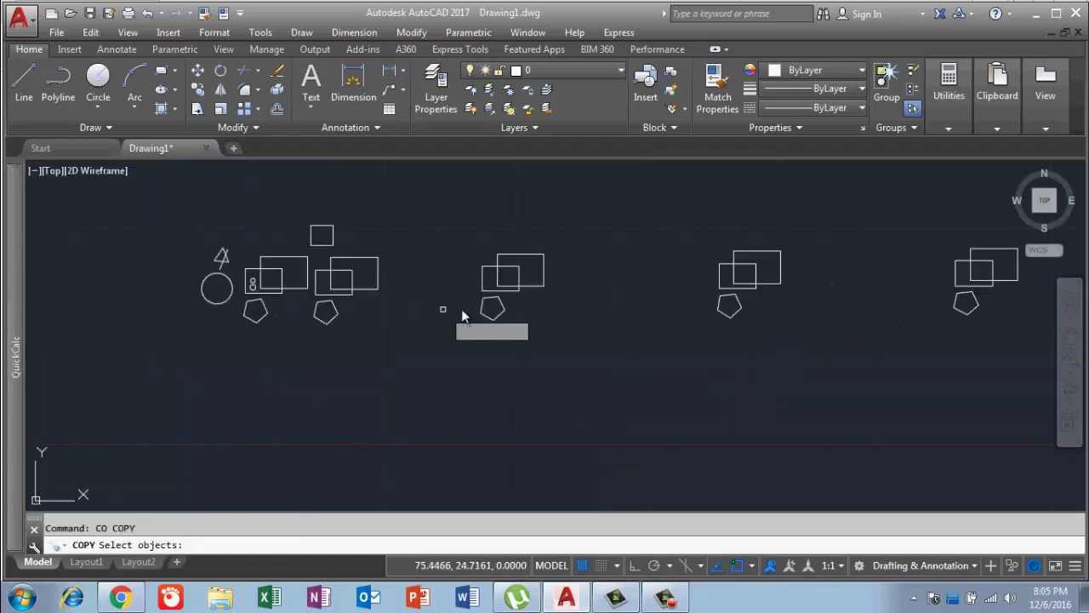
click(576, 370)
click(467, 235)
key(Return)
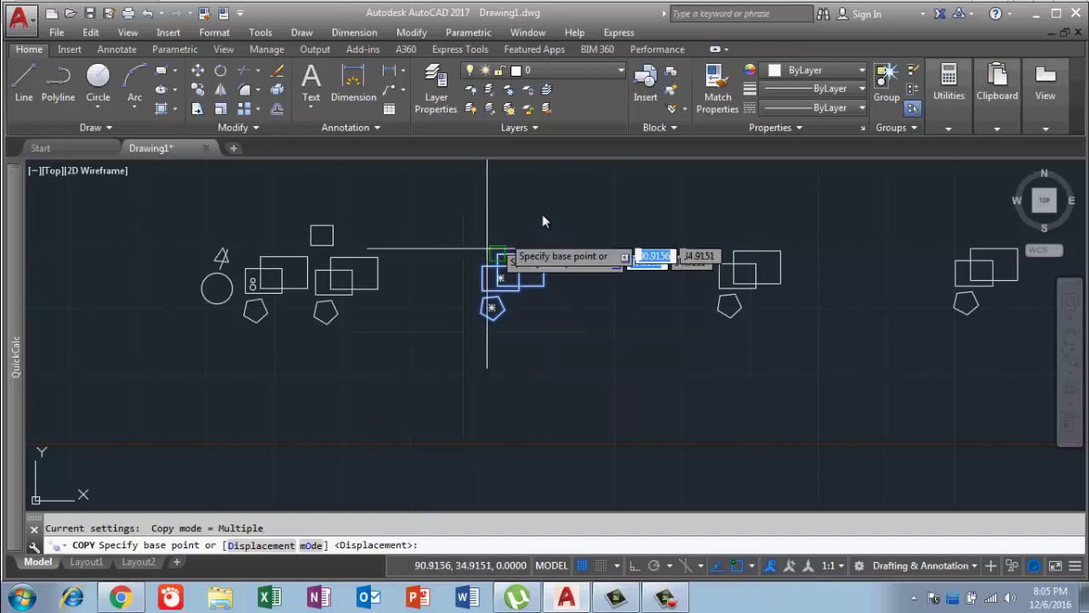
- From the rectangle corner, place the duplicate exactly in place with a 0,0 displacement
scroll(553, 268, up, 2)
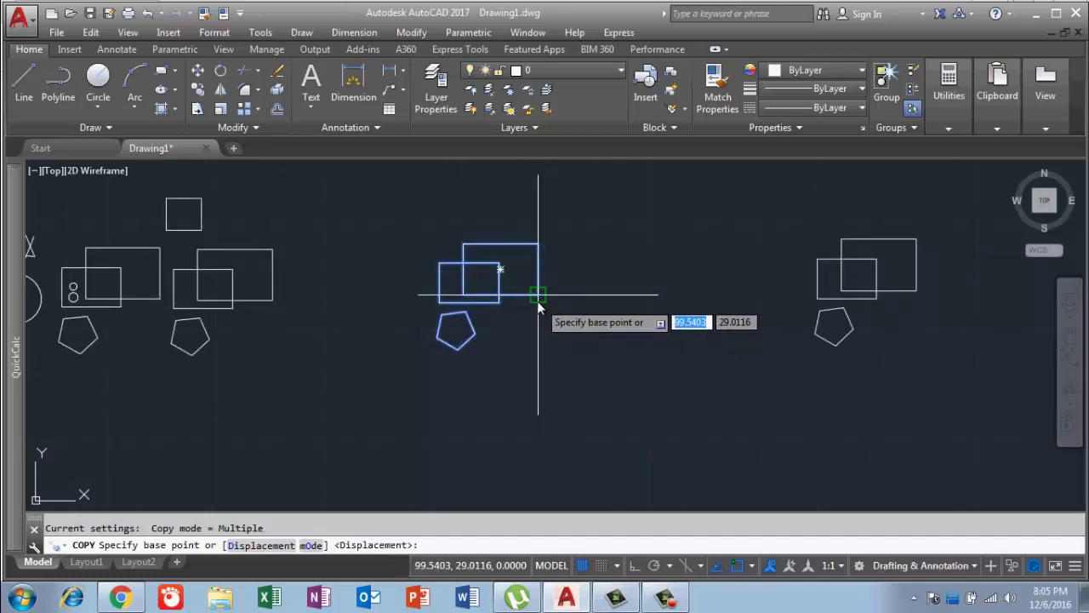
click(538, 294)
scroll(538, 297, down, 2)
scroll(518, 396, down, 2)
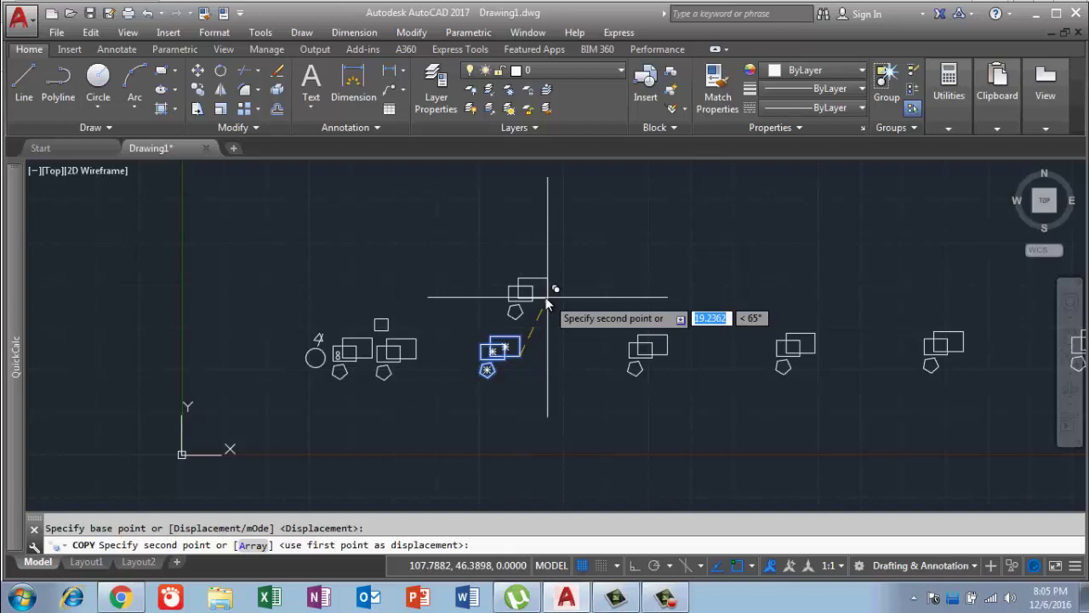
text(0)
key(Tab)
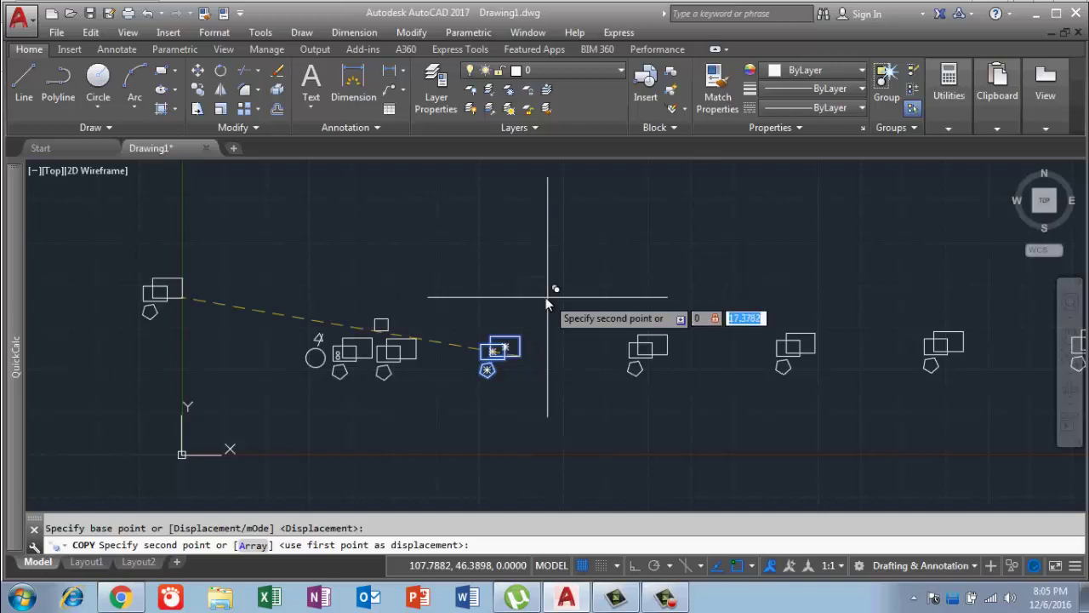
text(0)
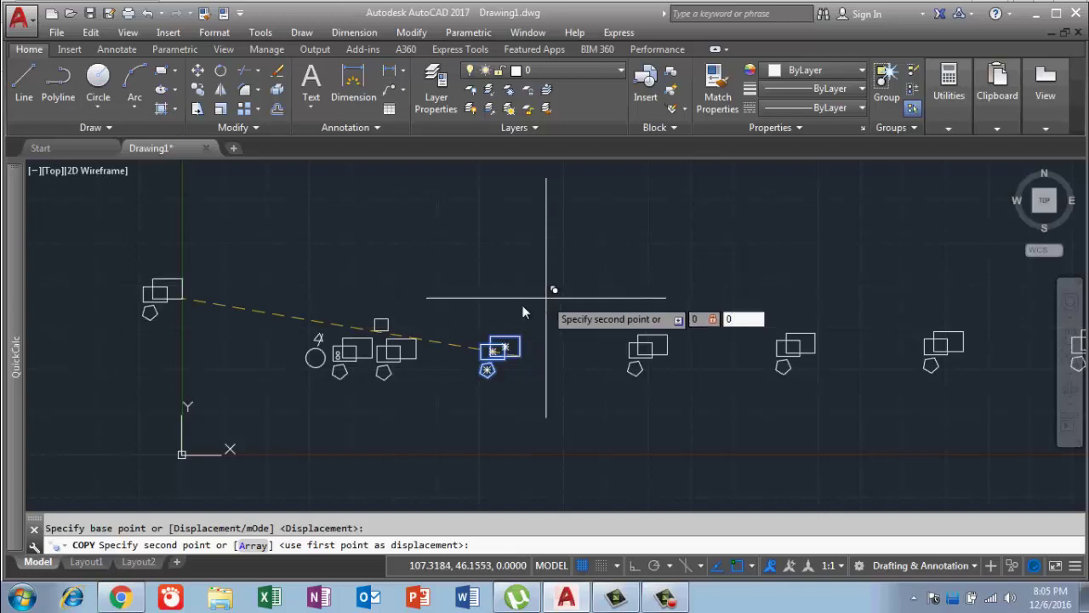
key(Return)
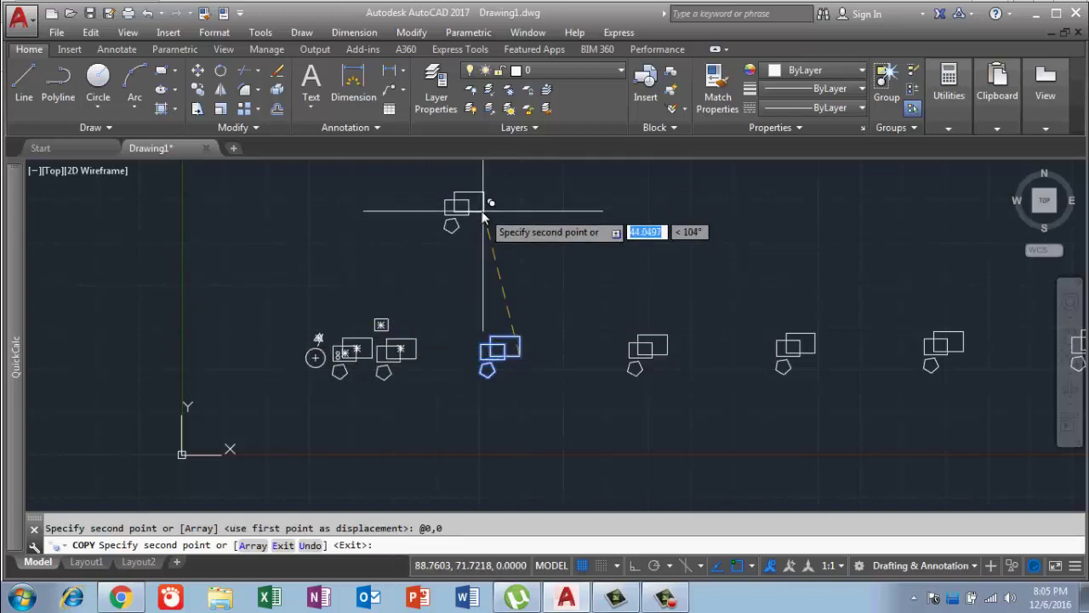
key(Escape)
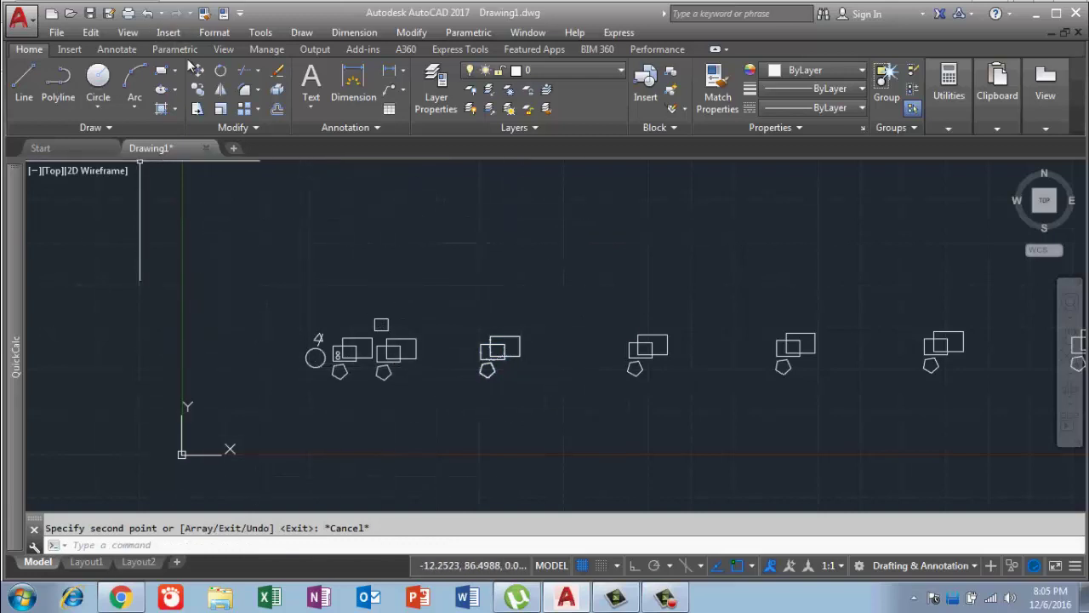
- Copy the first arrayed rectangles-and-pentagon group to a spot above and left of it
click(199, 90)
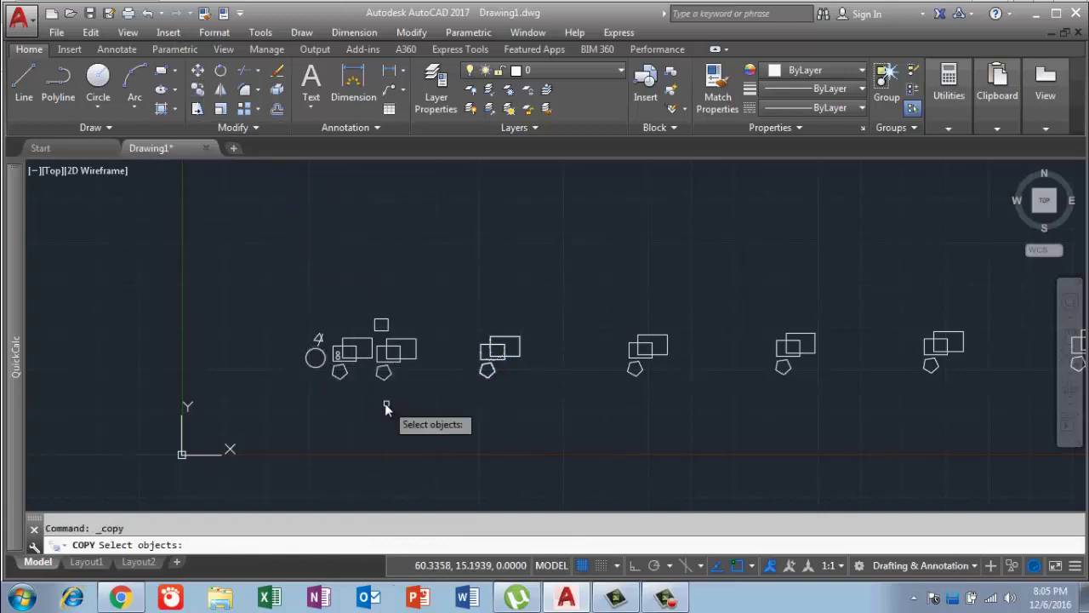
drag(554, 397, 499, 350)
click(500, 350)
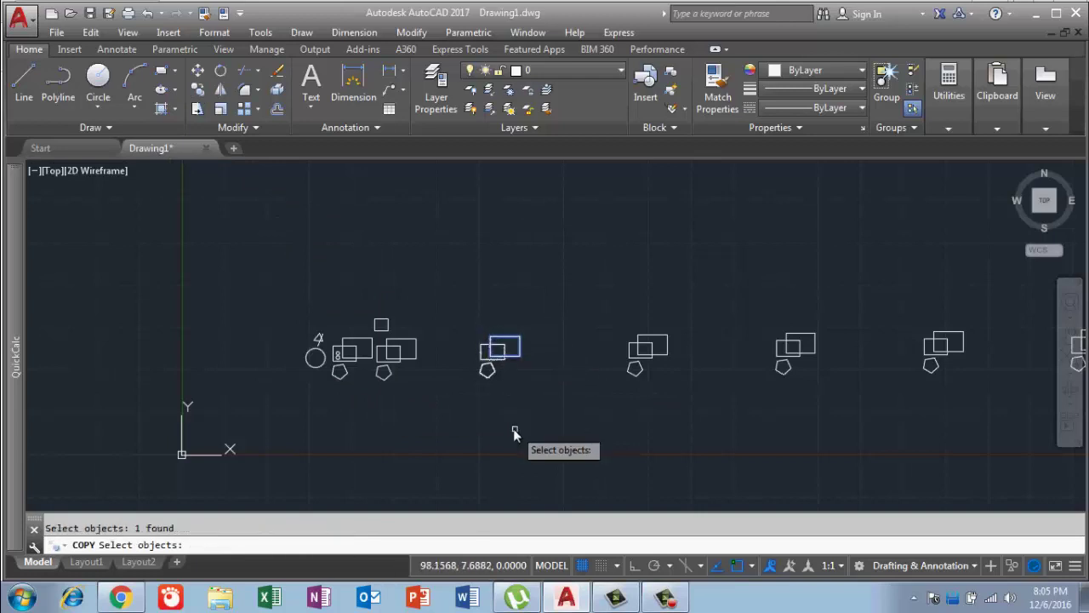
click(511, 414)
click(464, 298)
key(Return)
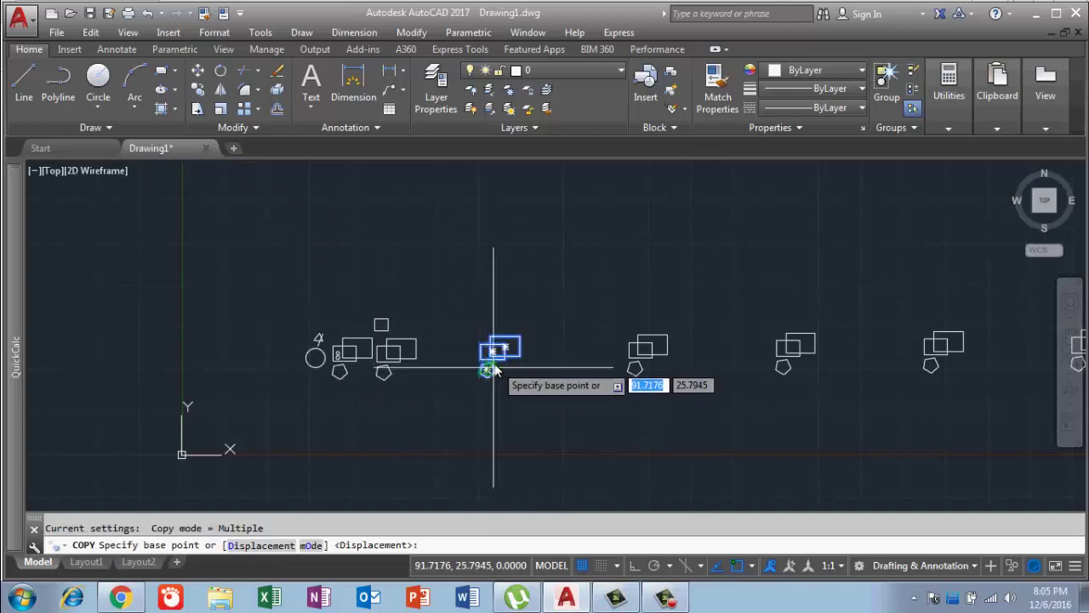
scroll(491, 358, up, 2)
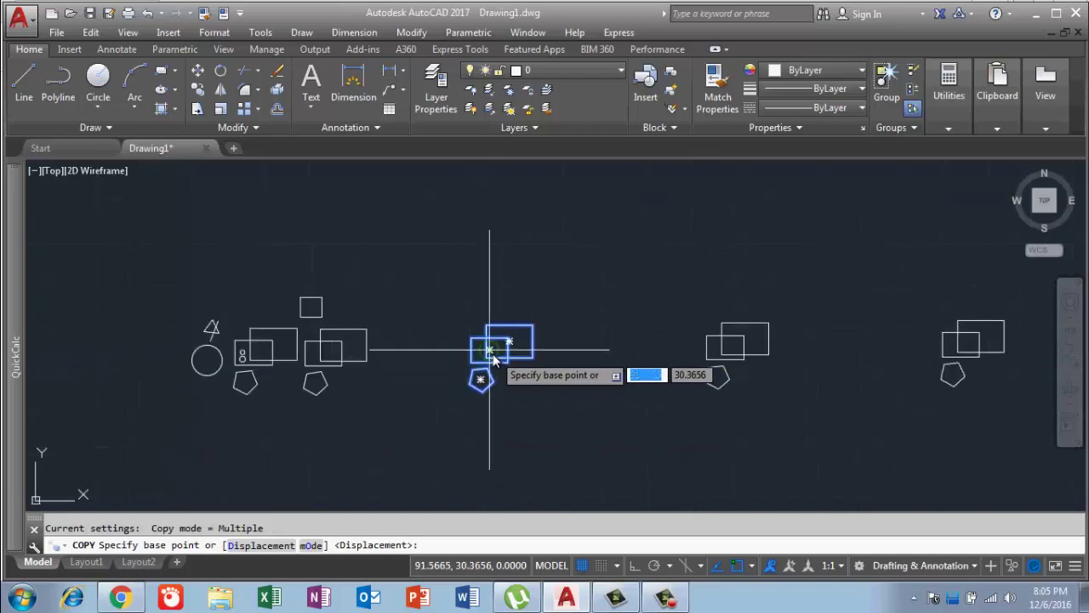
click(489, 350)
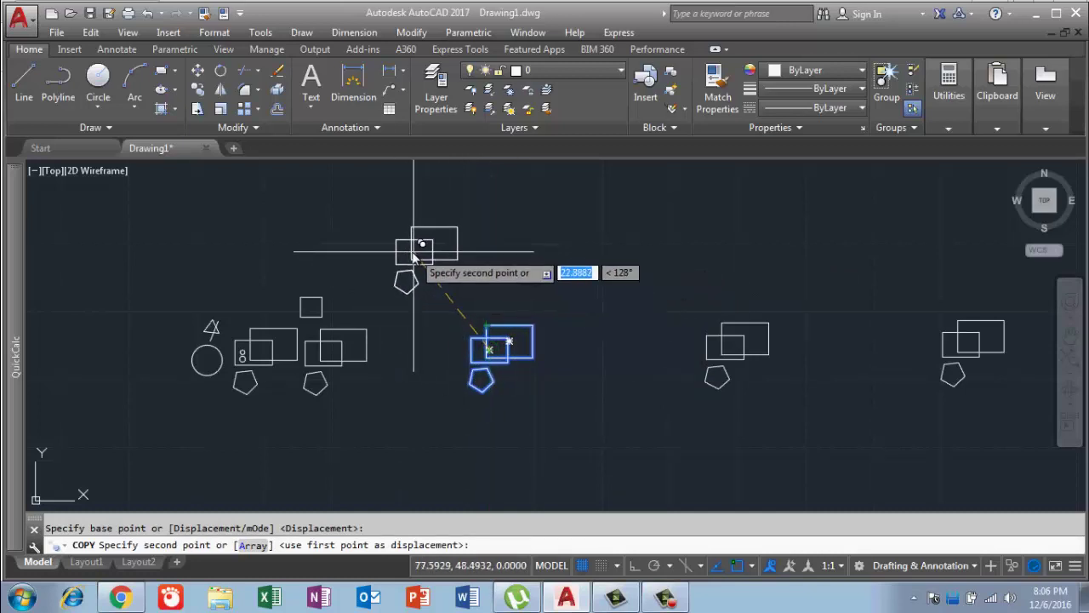
click(410, 252)
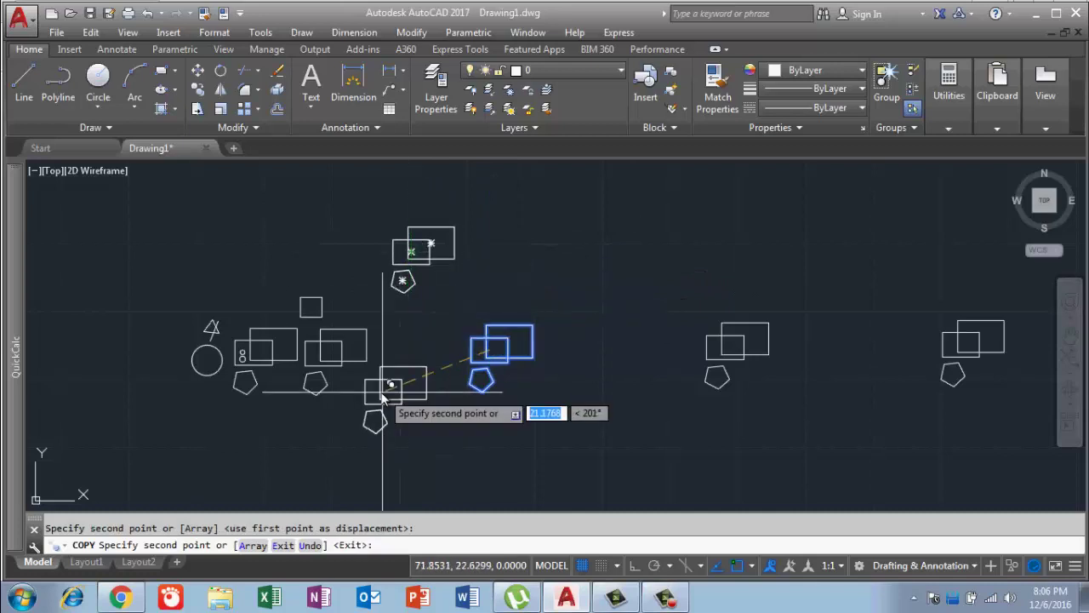
key(Escape)
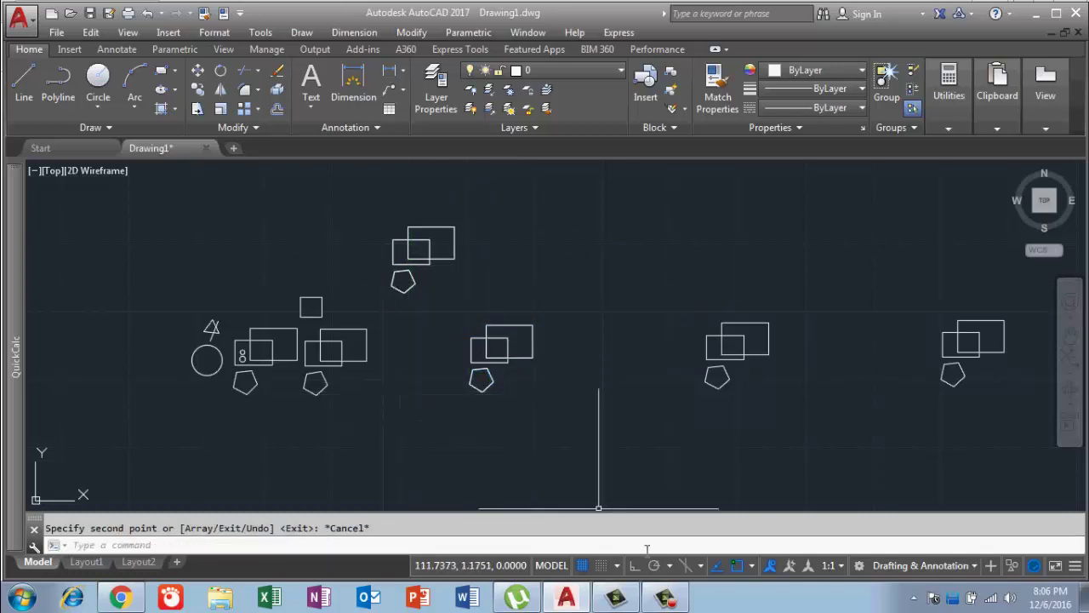
- Switch to Chrome to show the YouTube channel home page with its AutoCAD tutorial videos
click(119, 598)
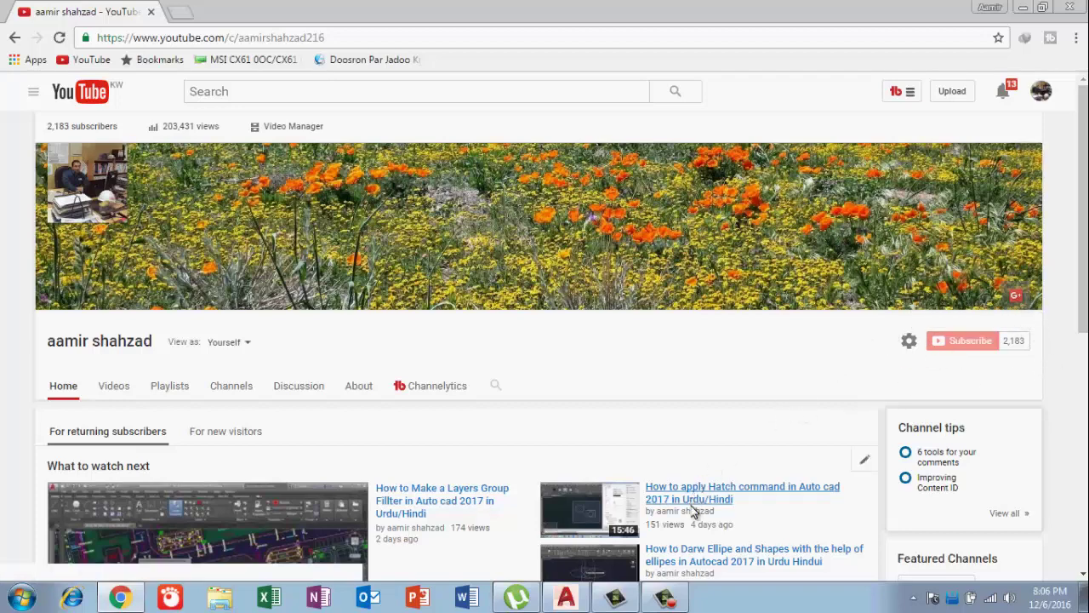
click(665, 597)
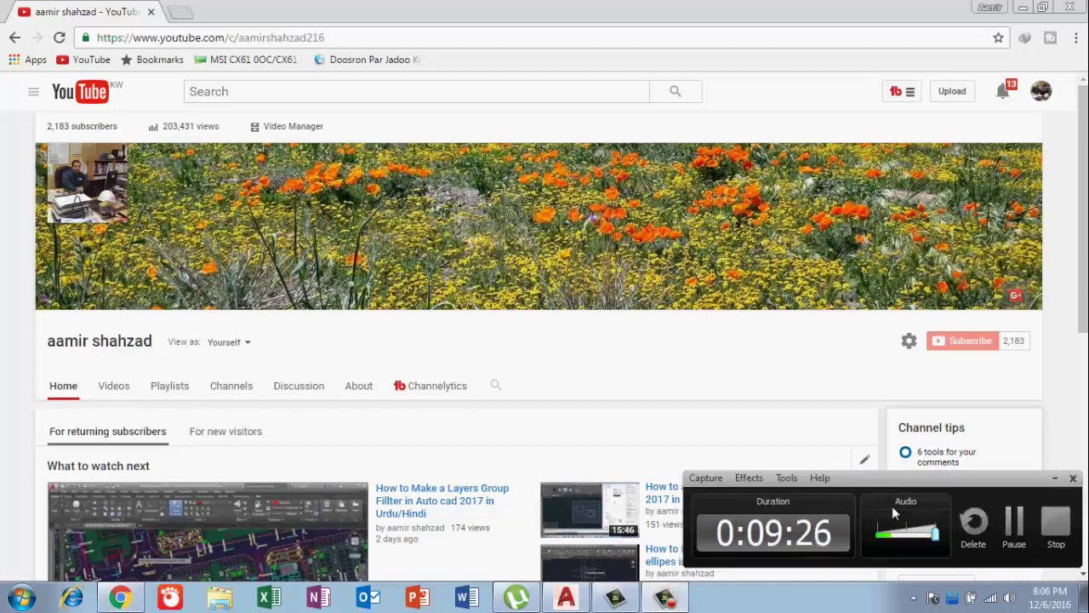